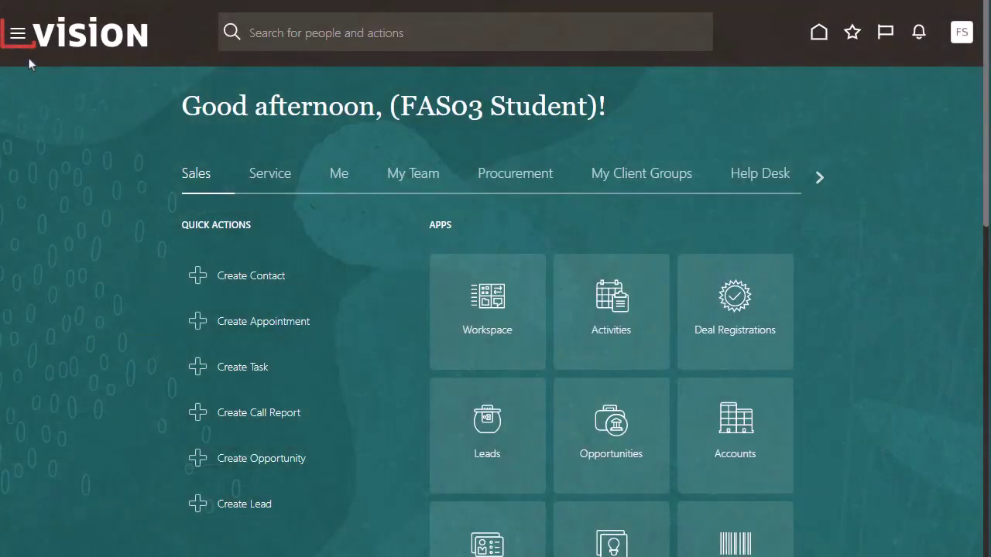
# Show the Fusion Accounting Hub offering's details on the Offerings page, with status Enabled
pyautogui.click(17, 36)
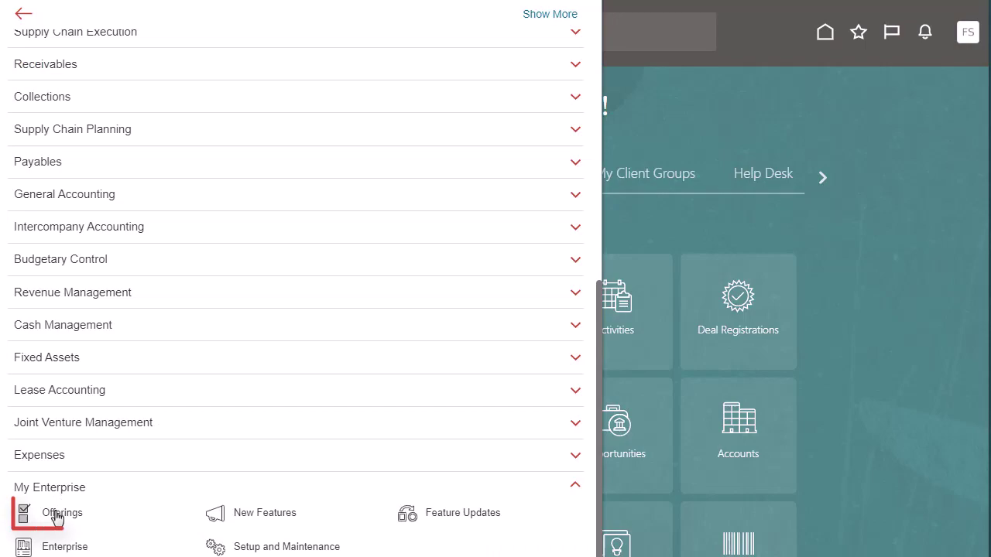
pyautogui.click(58, 513)
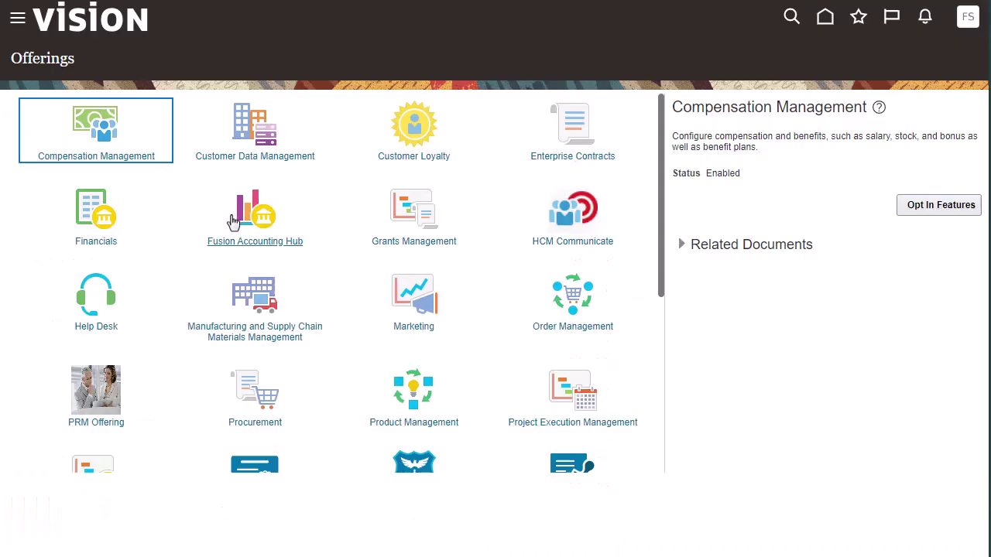
pyautogui.click(255, 240)
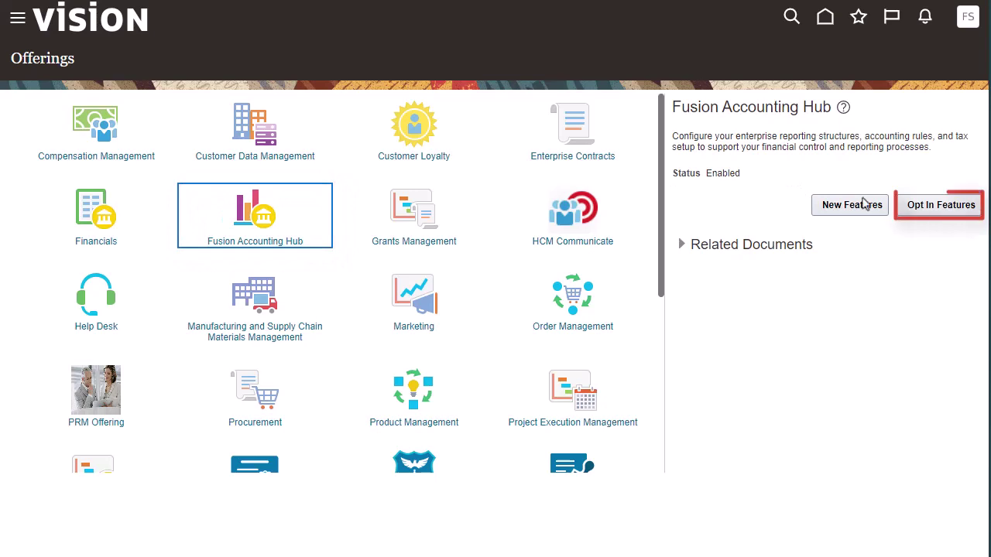
# Review the Fusion Accounting Hub opt-in features and their edit view
pyautogui.click(929, 209)
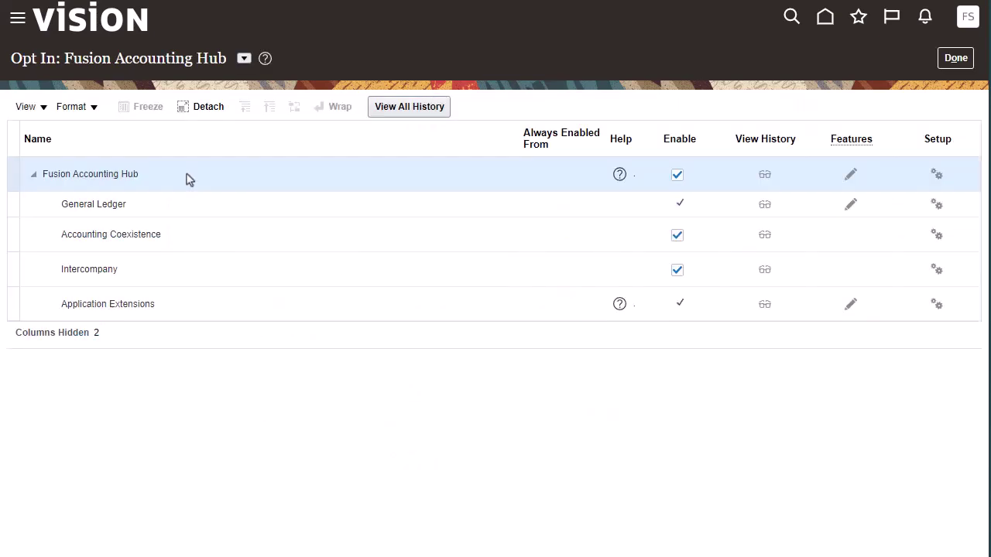
pyautogui.click(849, 178)
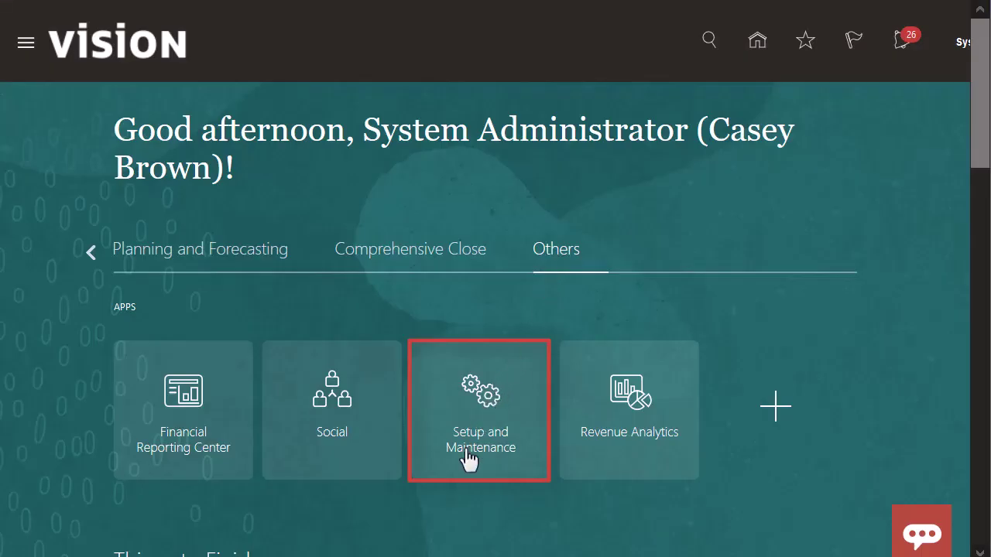
# Open Manage Subledger Application under Fusion Accounting Hub's Accounting Transformation setup tasks
pyautogui.click(468, 458)
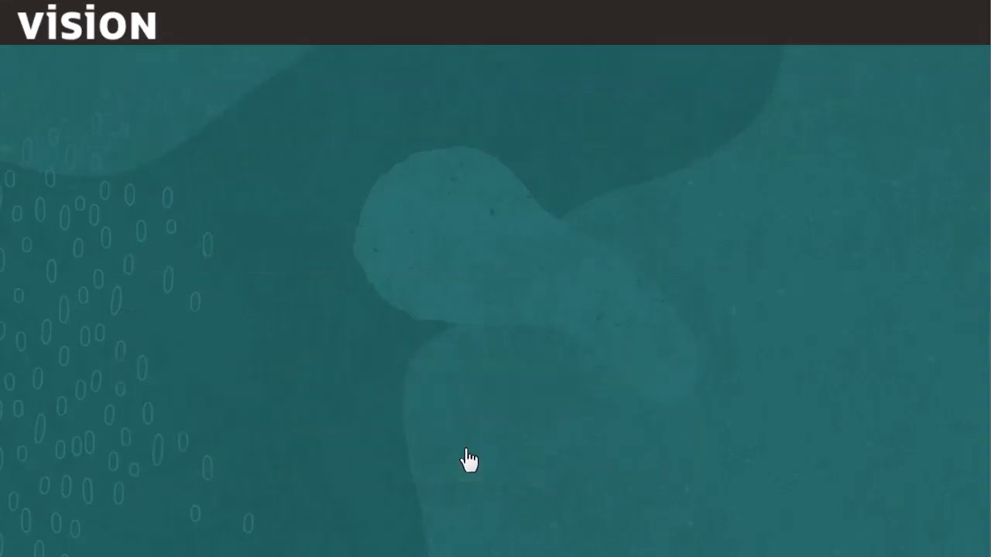
pyautogui.click(314, 69)
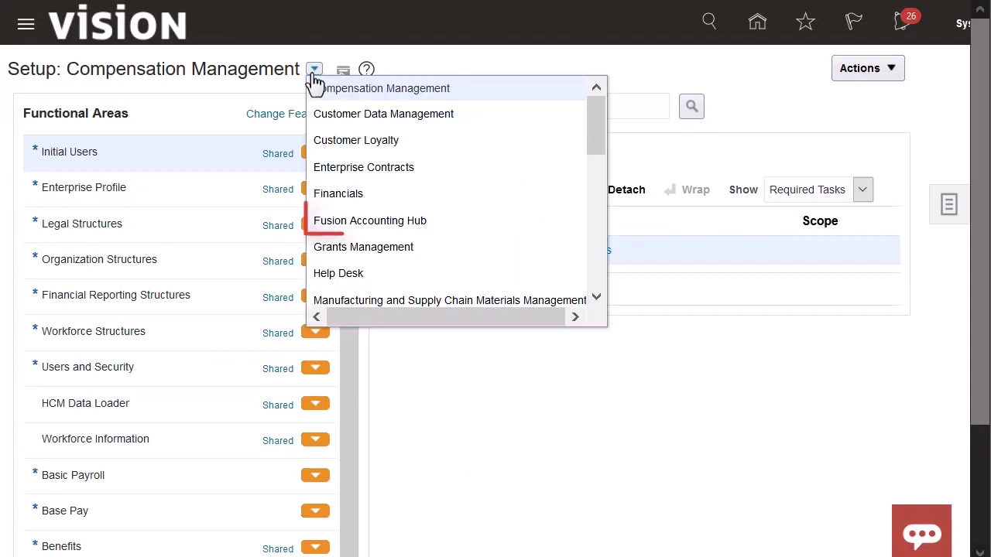
pyautogui.click(379, 220)
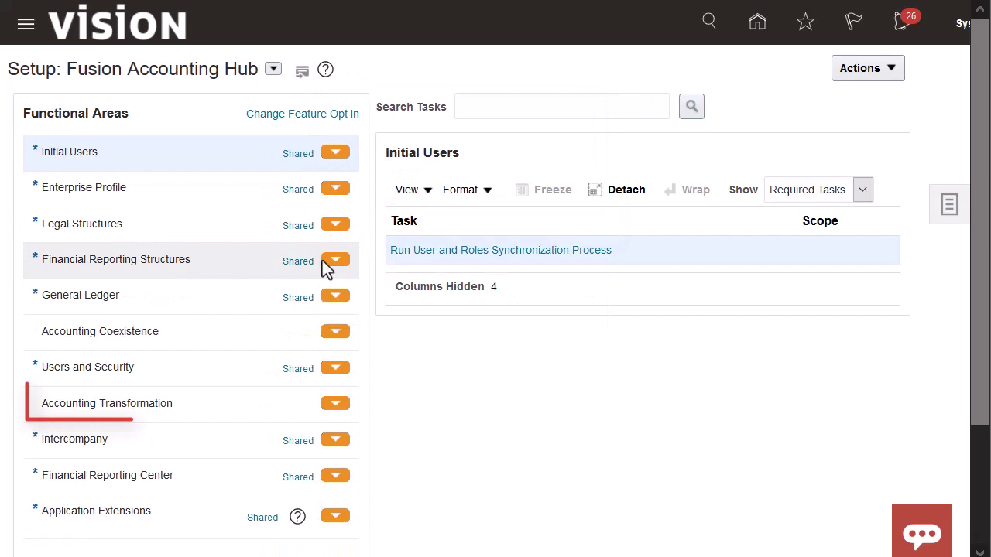
pyautogui.click(203, 411)
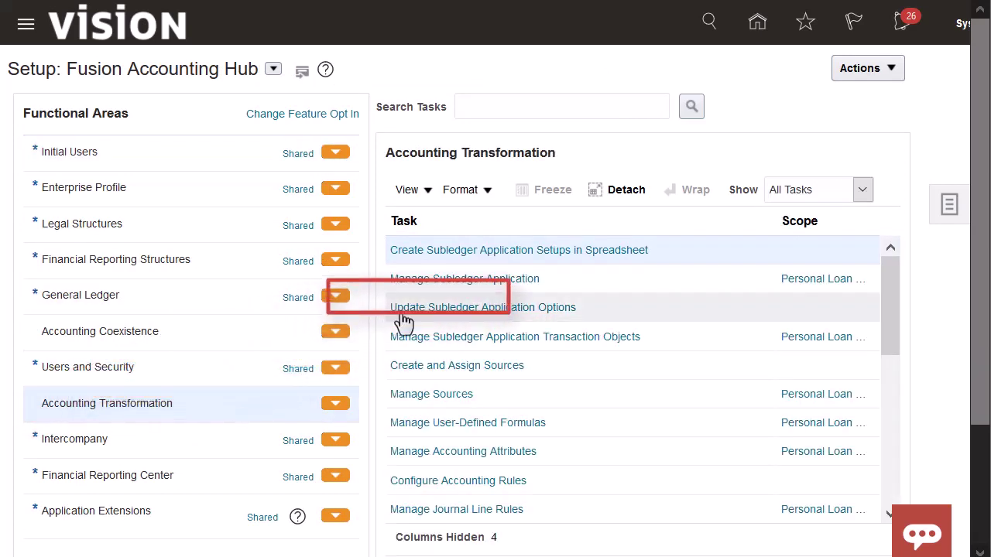
pyautogui.click(438, 285)
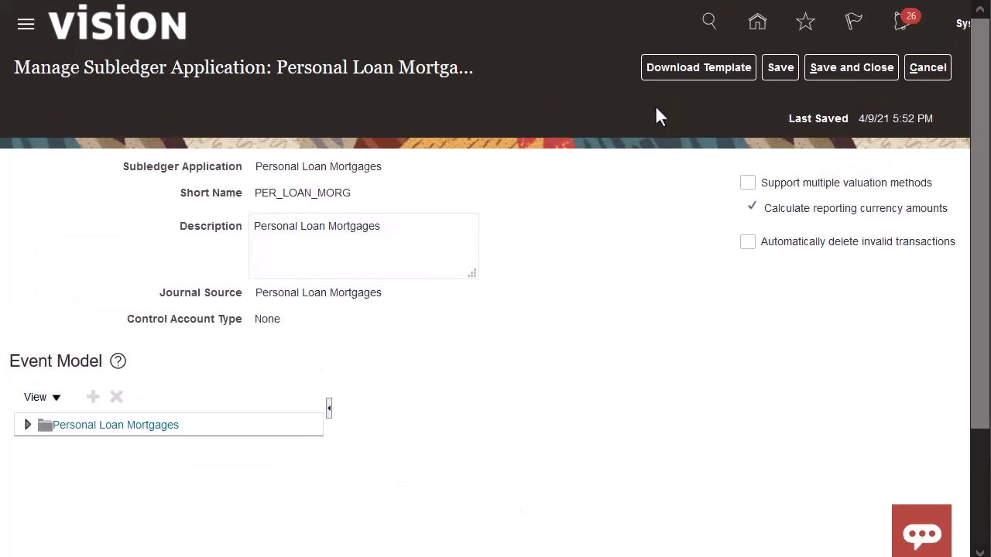
# Download the transaction upload template zip to Downloads and extract all its files
pyautogui.click(685, 73)
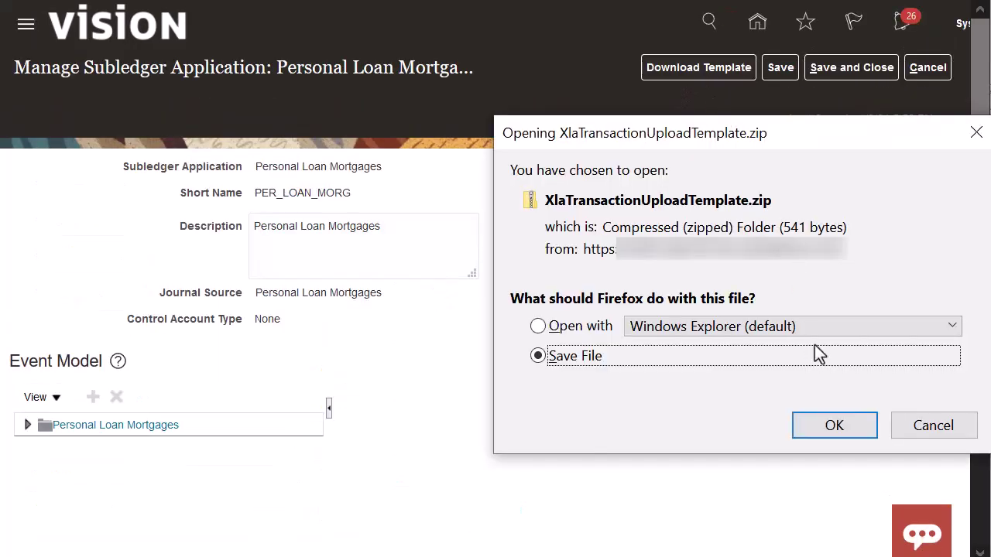
pyautogui.click(838, 424)
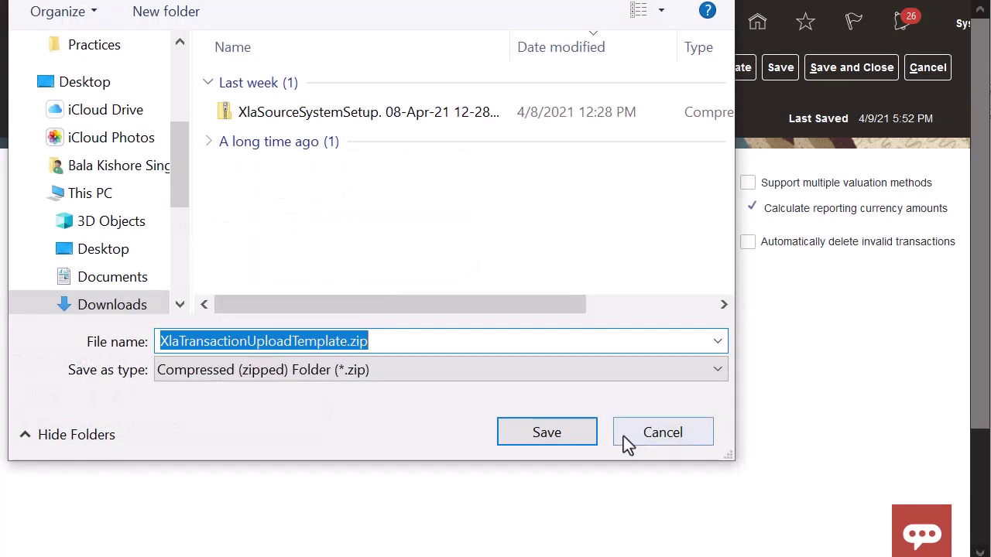
pyautogui.click(546, 432)
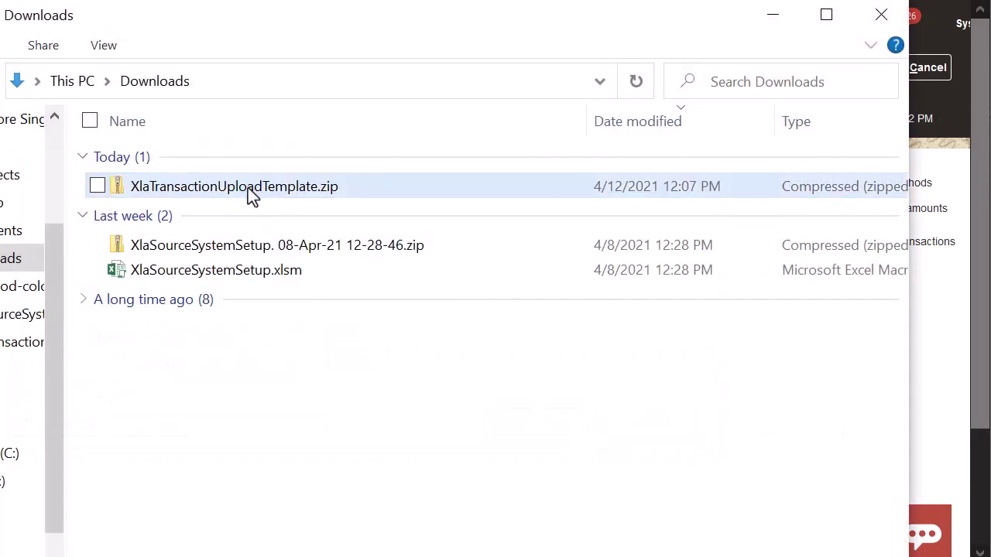
pyautogui.click(247, 187)
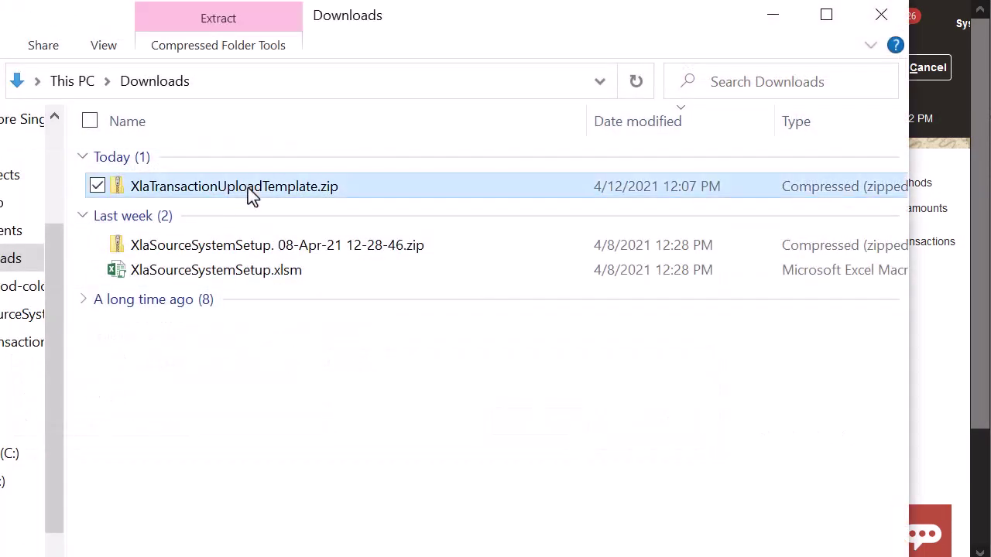
pyautogui.click(219, 22)
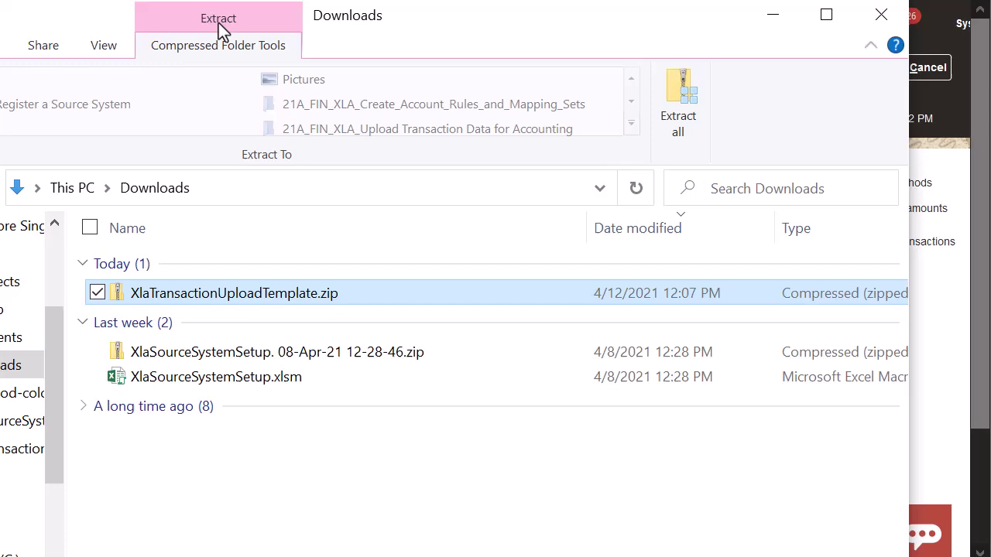
pyautogui.click(677, 116)
pyautogui.click(715, 548)
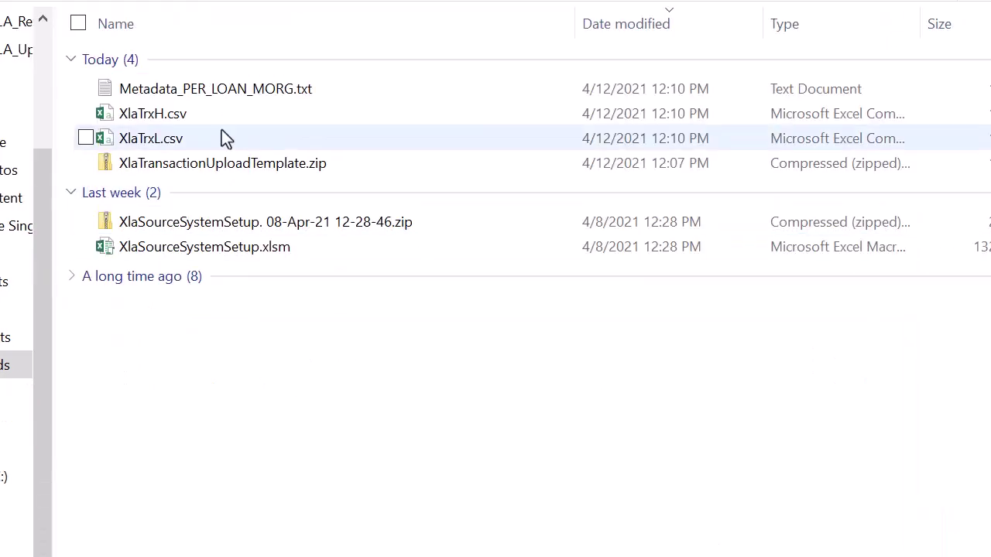
pyautogui.doubleClick(232, 89)
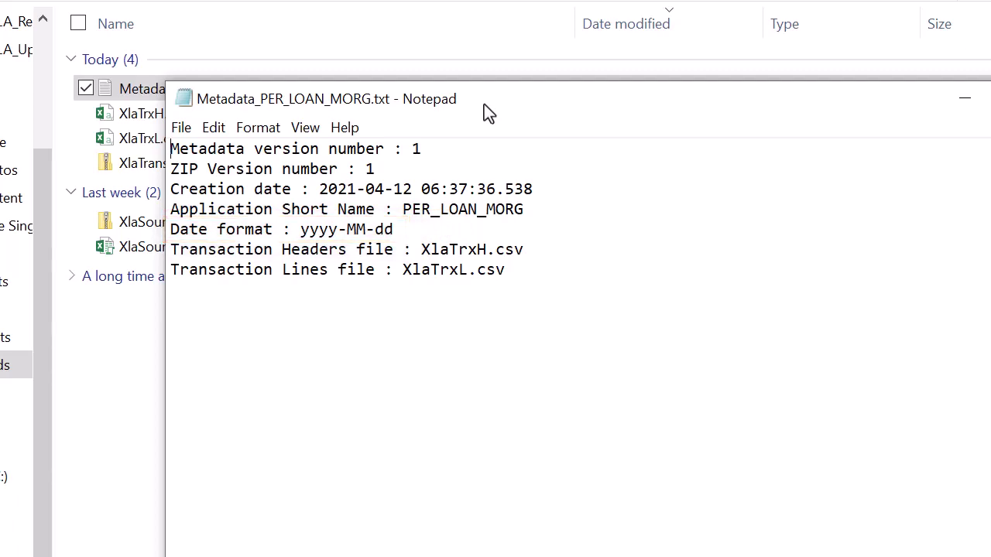
pyautogui.hotkey('alt', 'F4')
# Paste the LOAN_ORIGINATION rows FR-001, AR-001 and FR-002 into XlaTrxH.csv from A2 and save
pyautogui.doubleClick(270, 114)
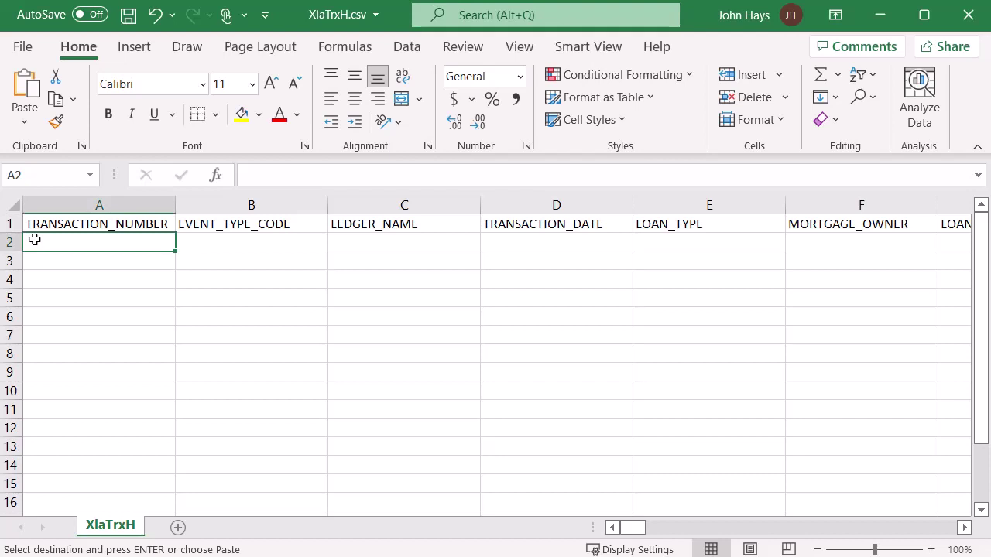
pyautogui.rightClick(31, 240)
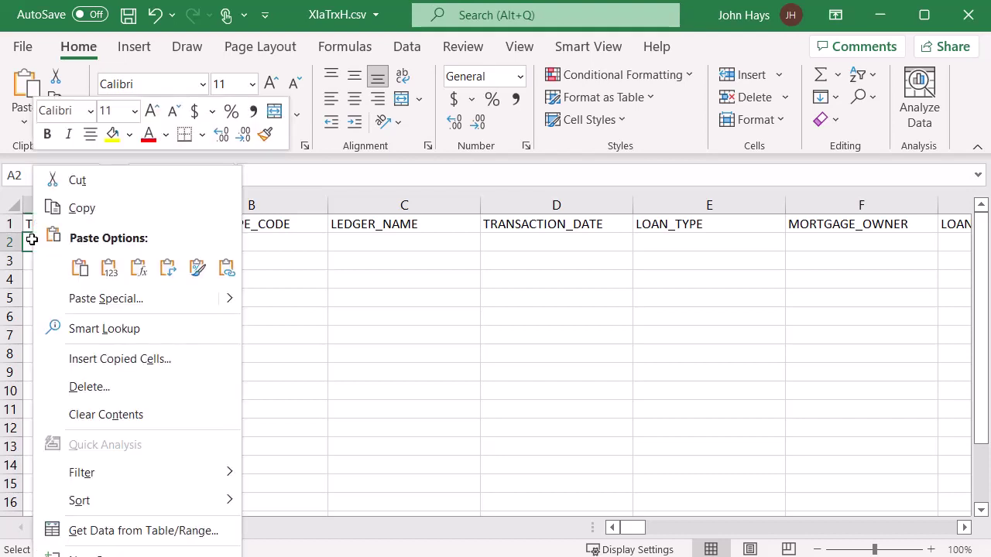
pyautogui.click(81, 267)
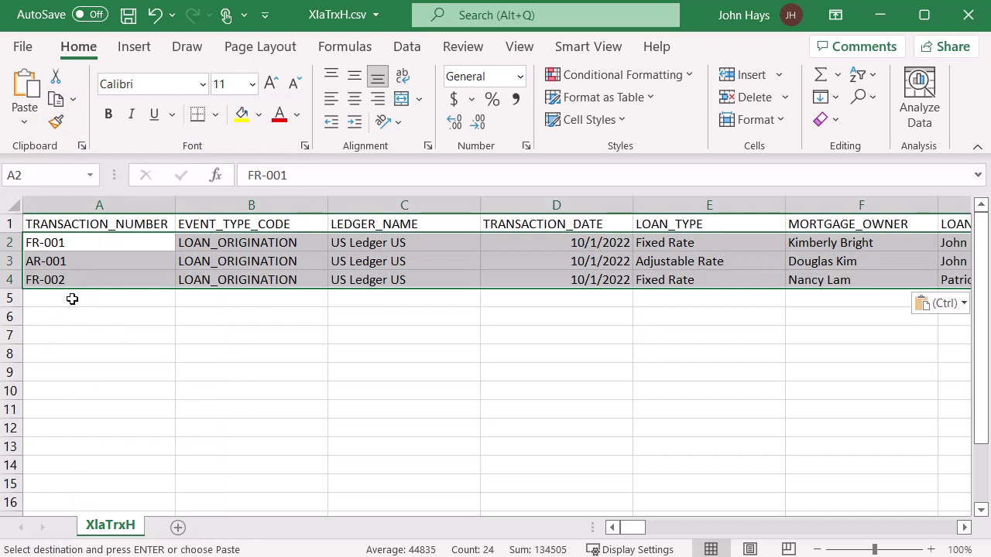
pyautogui.click(72, 299)
pyautogui.hotkey('ctrl', 's')
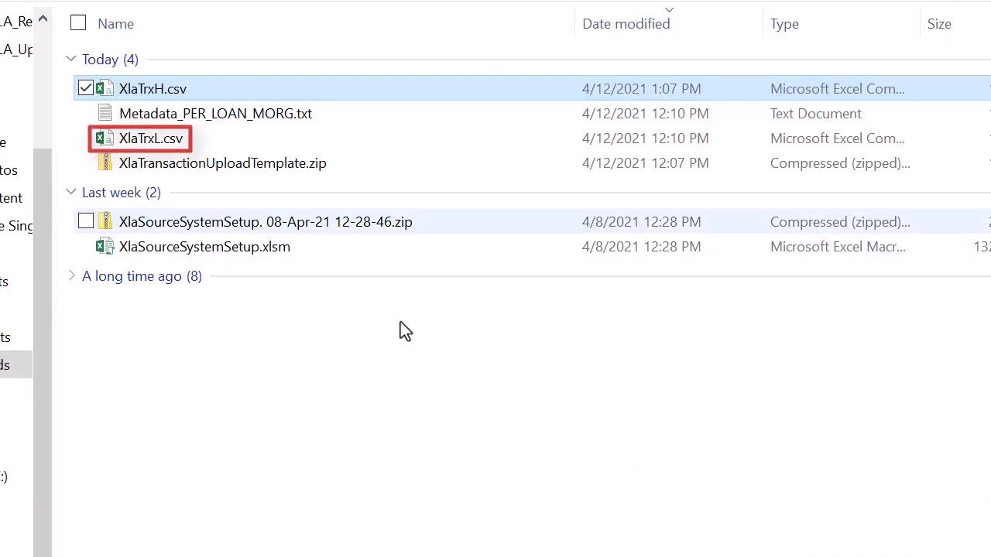
# Paste USD line rows for FR-001, AR-001 and FR-002 into XlaTrxL.csv from A2 and save
pyautogui.doubleClick(214, 140)
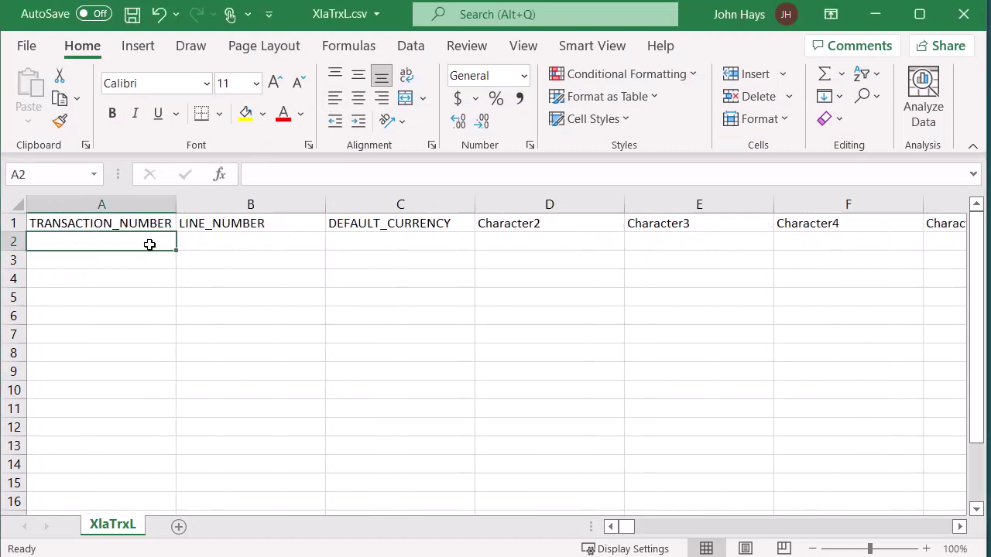
pyautogui.hotkey('ctrl', 'c')
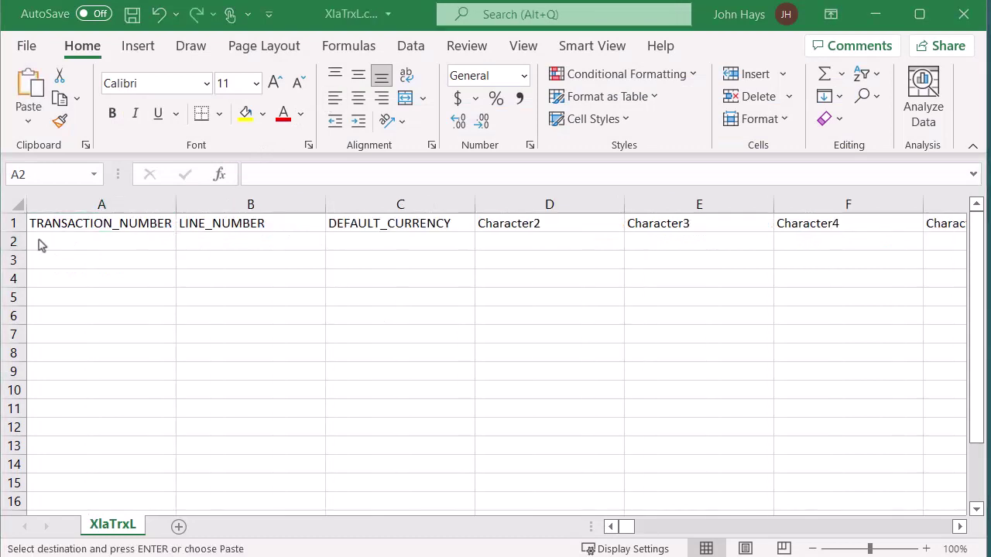
pyautogui.click(39, 243)
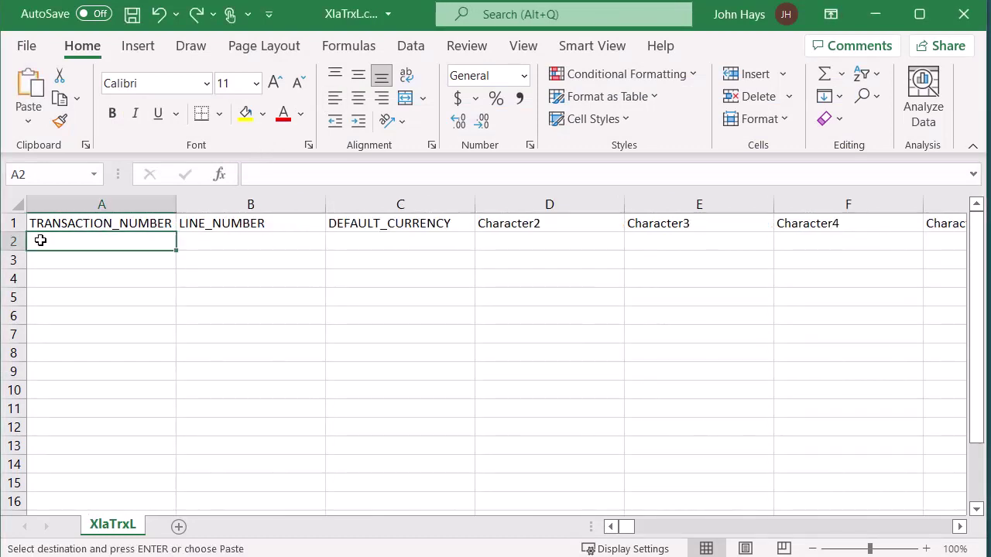
pyautogui.rightClick(38, 242)
pyautogui.click(87, 268)
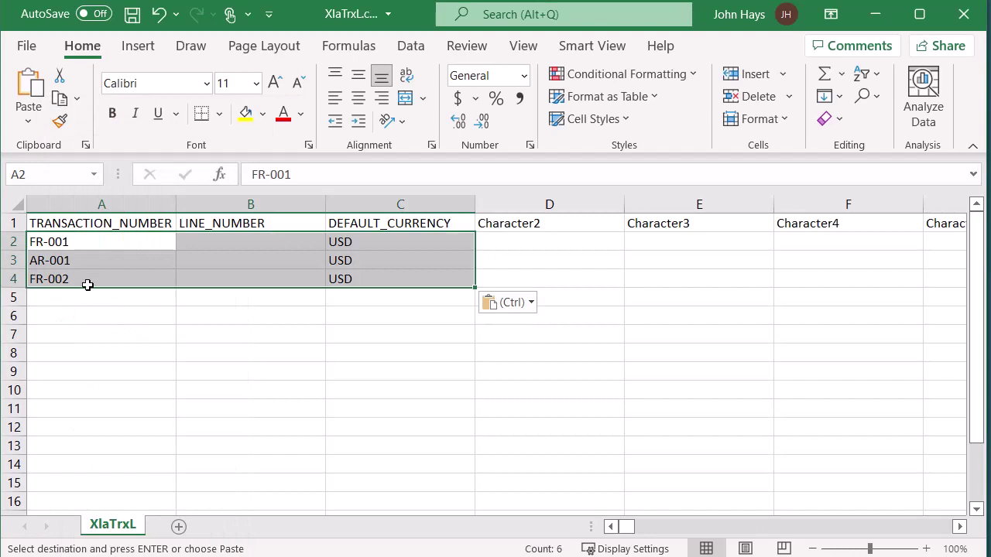
pyautogui.click(87, 291)
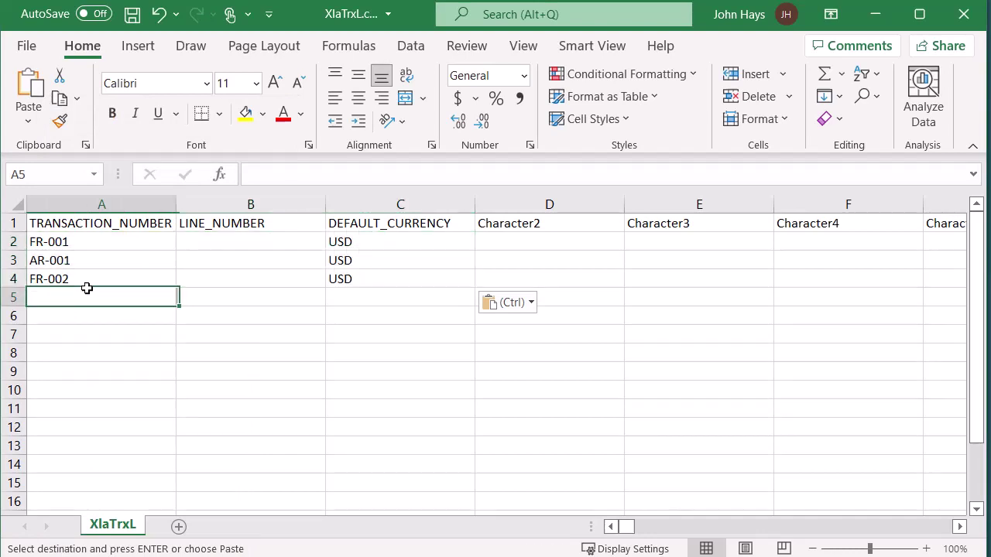
pyautogui.click(26, 46)
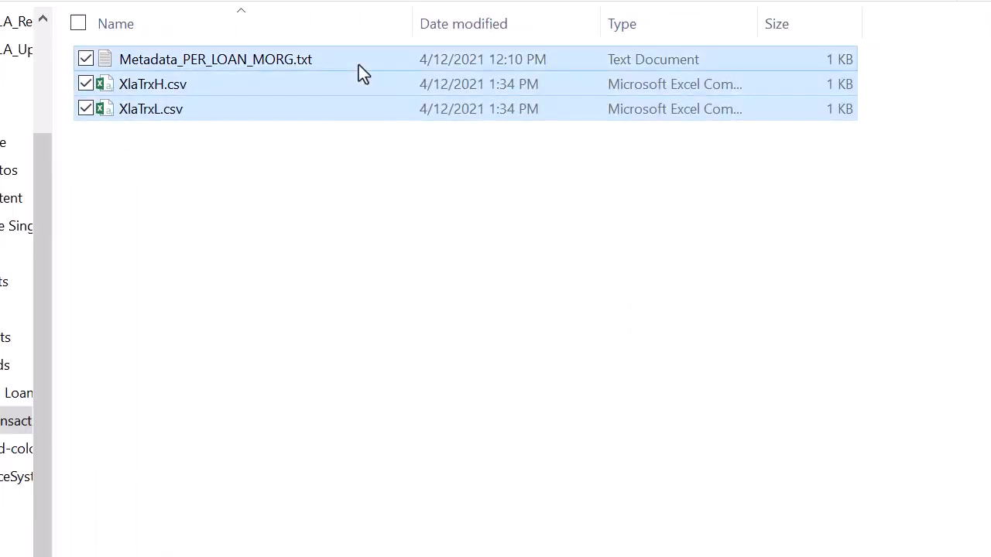
# Compress the three template files into XlaTransactionUploadTemplate.zip
pyautogui.rightClick(584, 68)
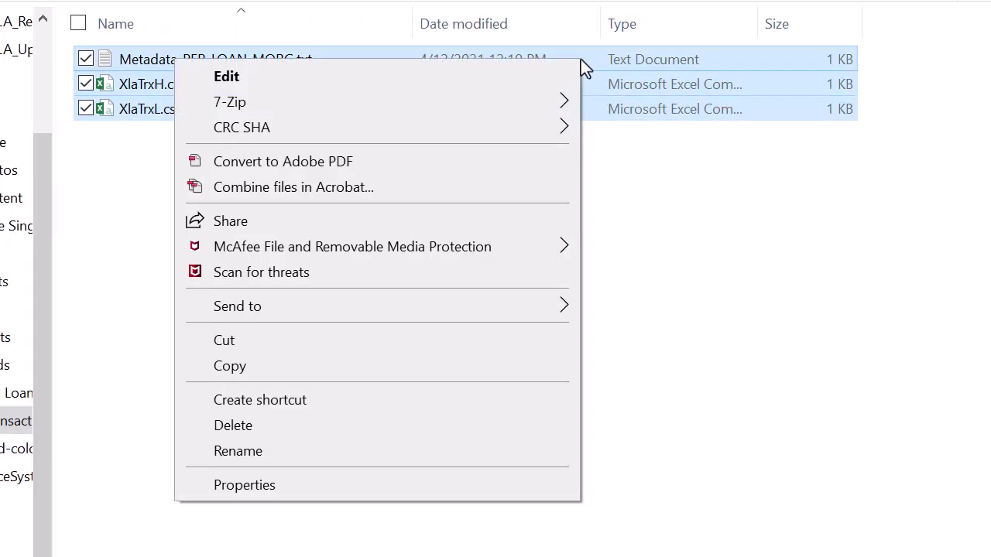
pyautogui.moveTo(543, 104)
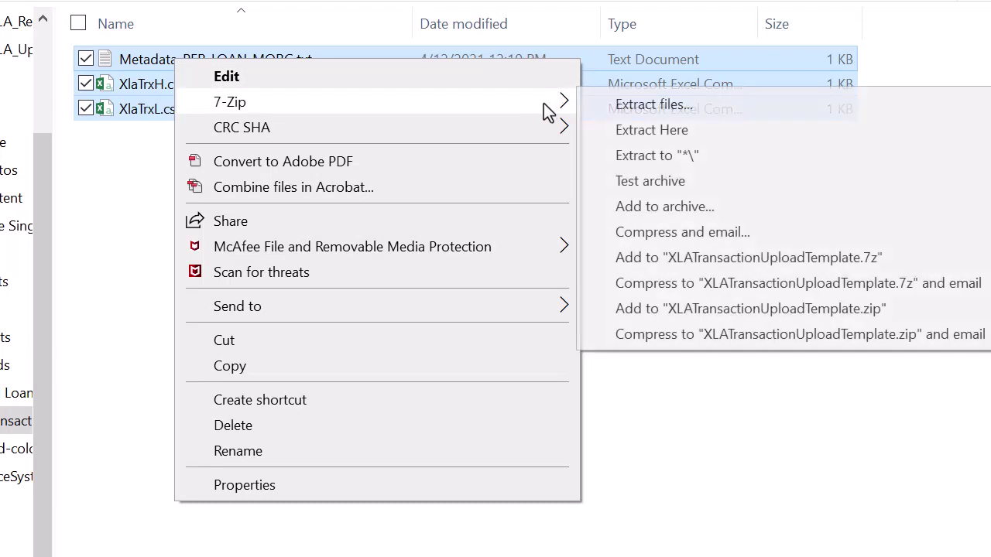
pyautogui.click(671, 317)
# Rename the new zip to XlaTransactionPerLoan041221.zip
pyautogui.click(230, 83)
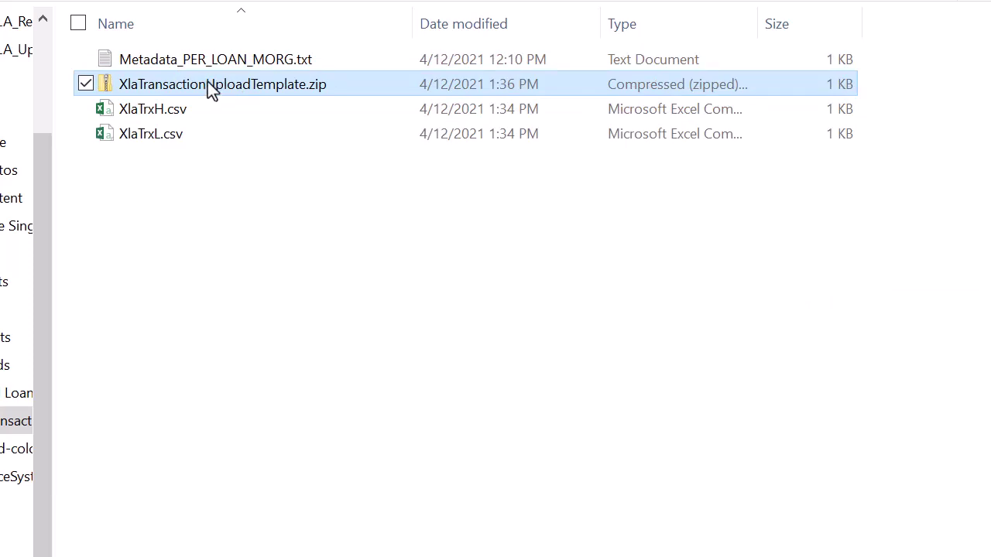
pyautogui.click(207, 83)
pyautogui.press('Delete')
pyautogui.press('Delete')
pyautogui.press('Delete')
pyautogui.press('Delete')
pyautogui.press('Delete')
pyautogui.press('Delete')
pyautogui.press('Delete')
pyautogui.press('Delete')
pyautogui.press('Delete')
pyautogui.press('Delete')
pyautogui.press('Delete')
pyautogui.press('Delete')
pyautogui.press('Delete')
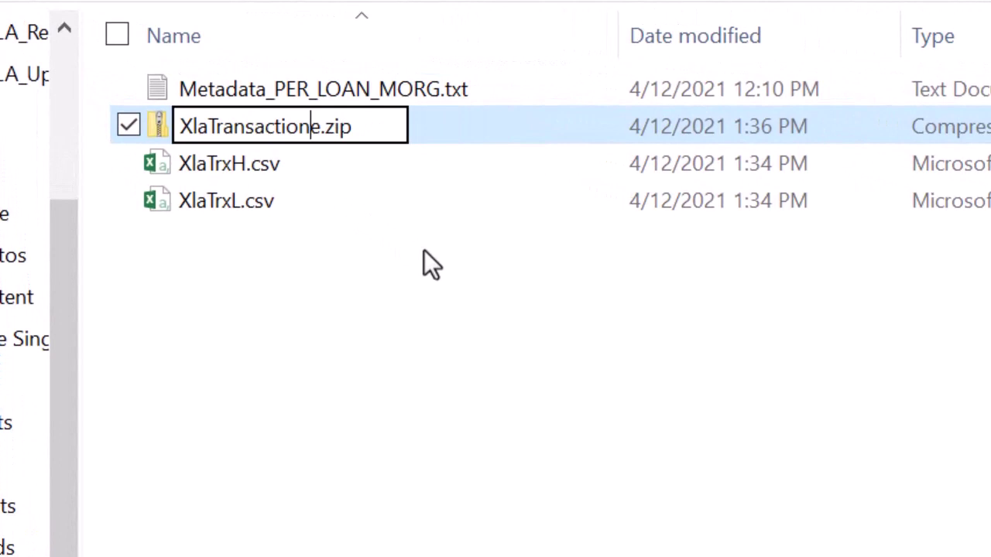
pyautogui.press('Delete')
pyautogui.write('PerLoan')
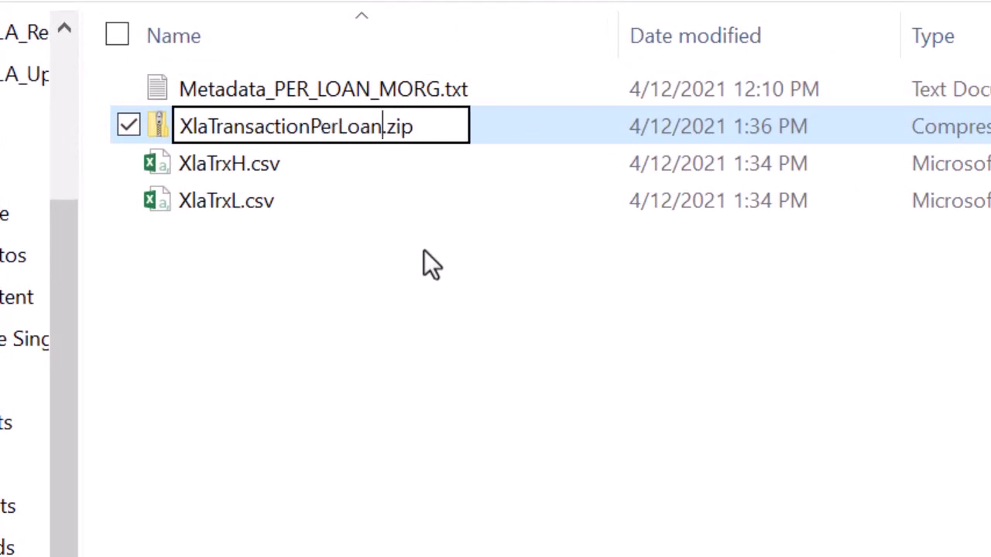
pyautogui.write('041221')
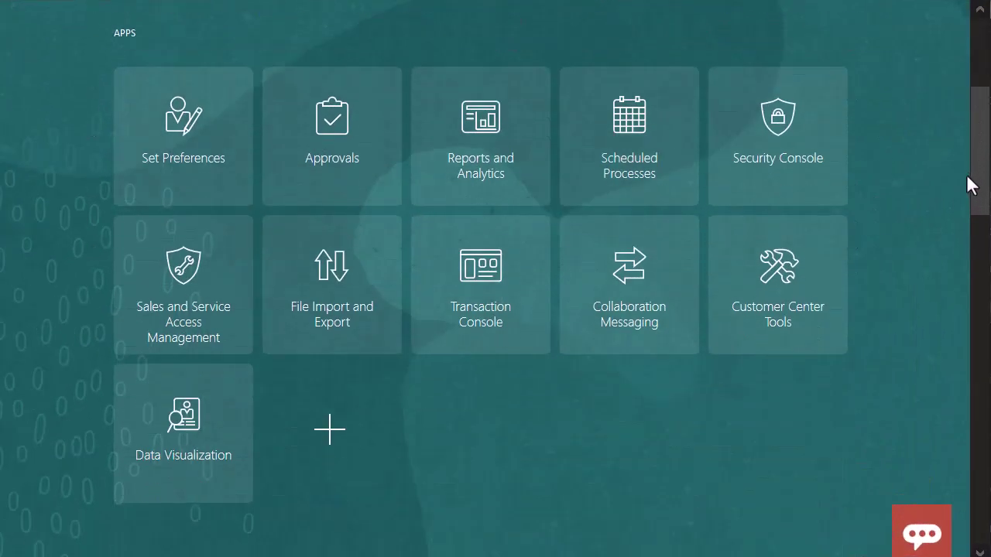
# Upload XlaTransactionPerLoan041221.zip via File Import and Export to account fin/fusionAccountingHub/import
pyautogui.click(335, 317)
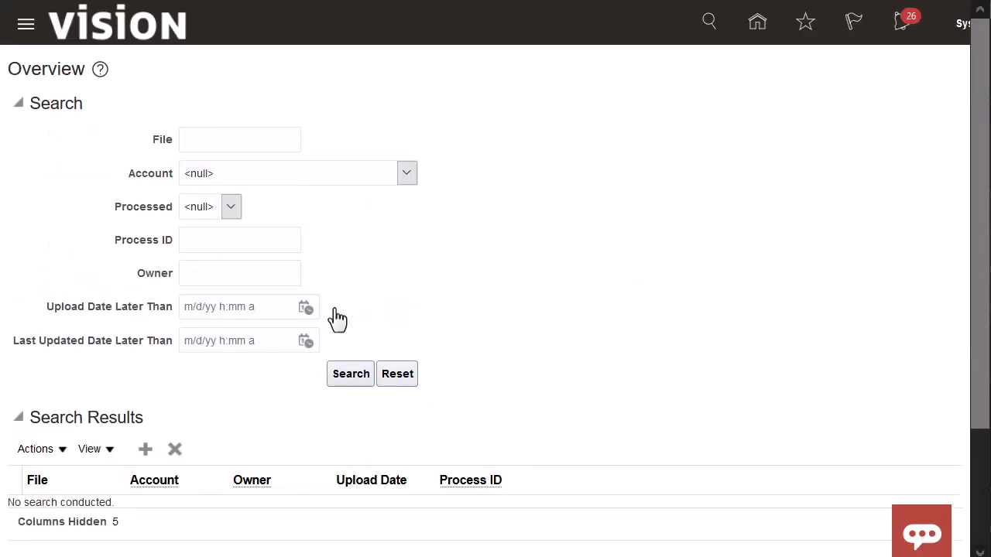
pyautogui.click(139, 450)
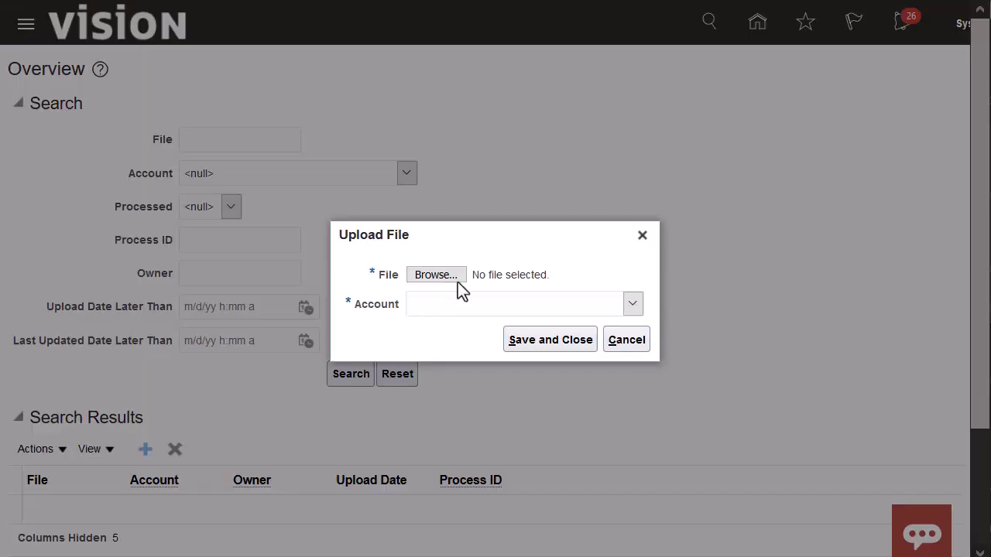
pyautogui.click(458, 276)
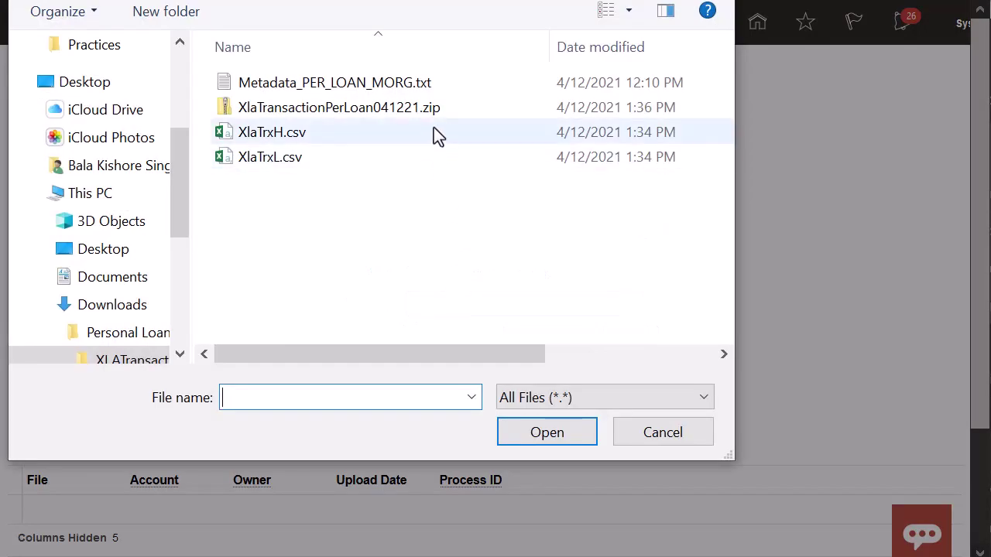
pyautogui.click(431, 107)
pyautogui.click(546, 433)
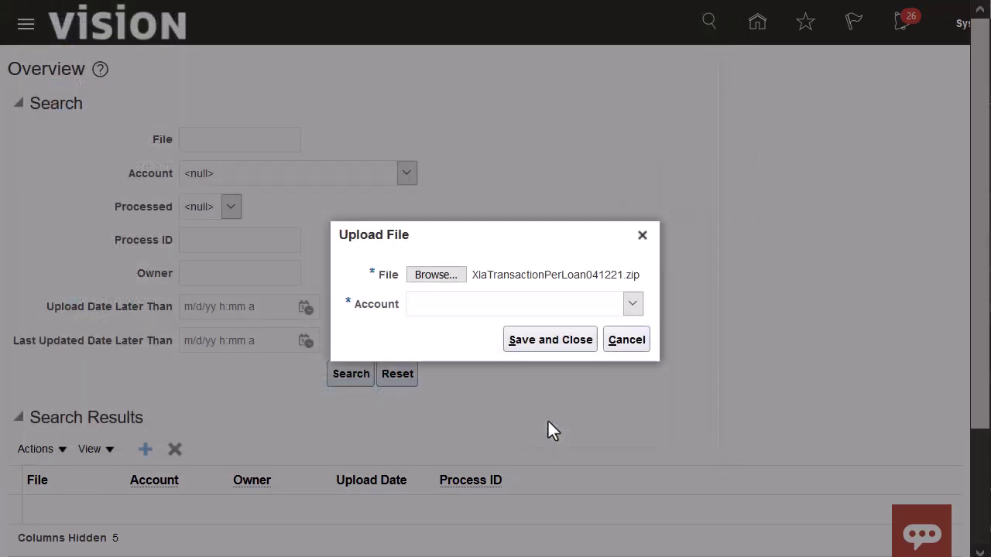
pyautogui.click(634, 304)
pyautogui.click(638, 280)
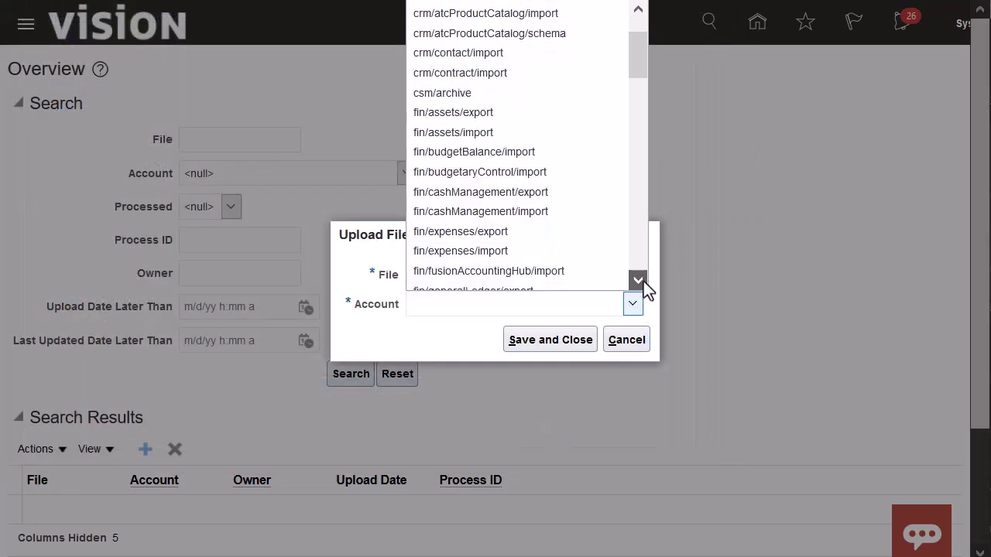
pyautogui.click(638, 280)
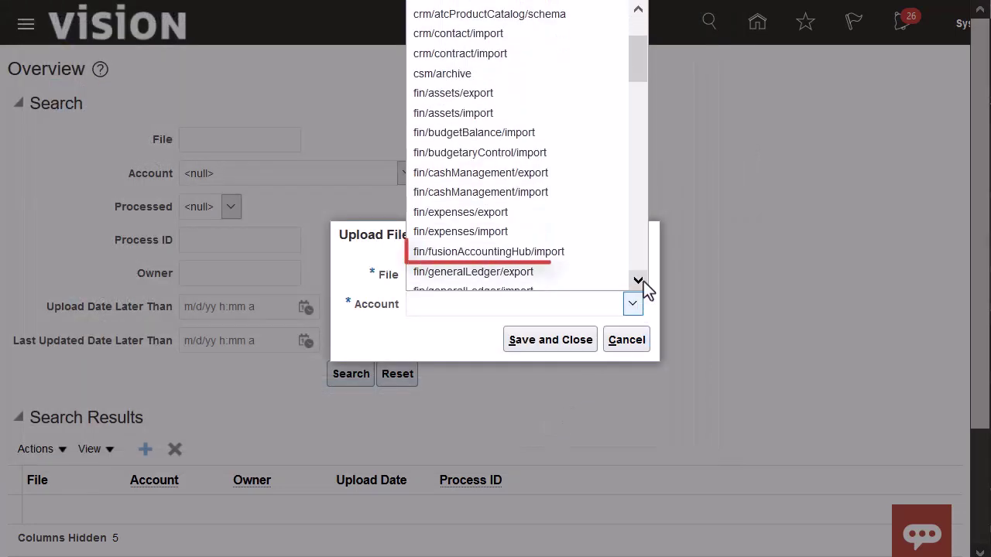
pyautogui.click(580, 257)
pyautogui.click(554, 341)
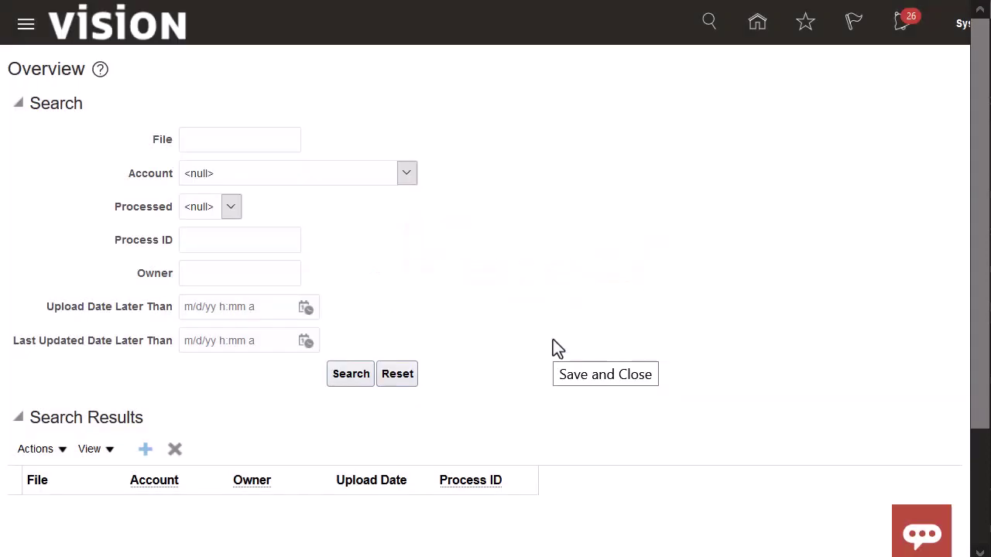
pyautogui.click(754, 35)
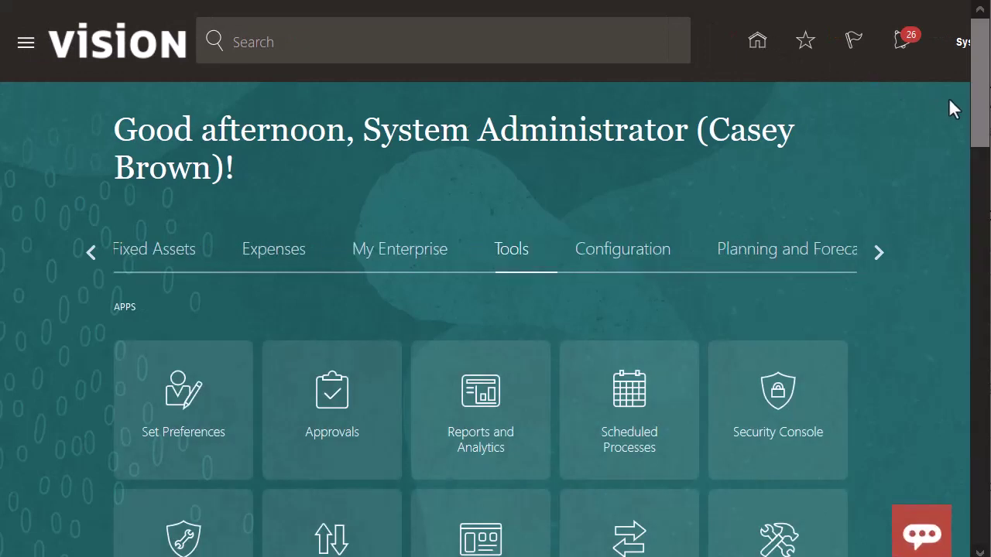
# Schedule a new Import Accounting Transactions process from the Scheduled Processes page
pyautogui.scroll(-4, 955, 106)
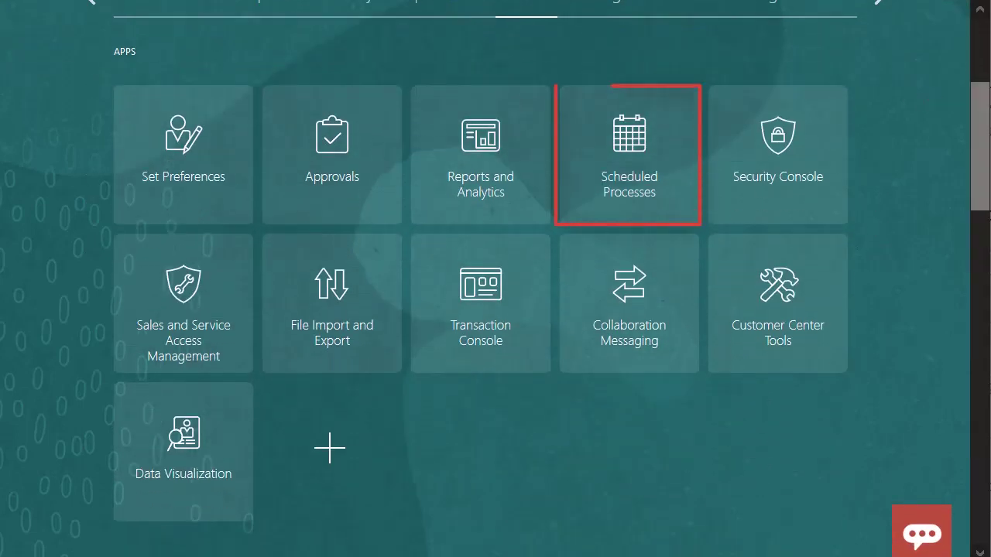
pyautogui.click(641, 203)
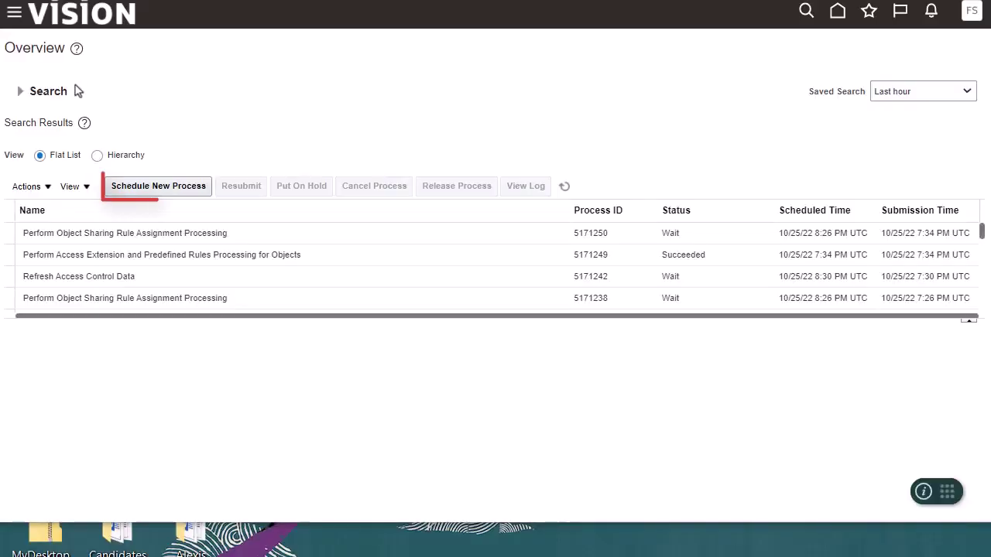
pyautogui.click(140, 186)
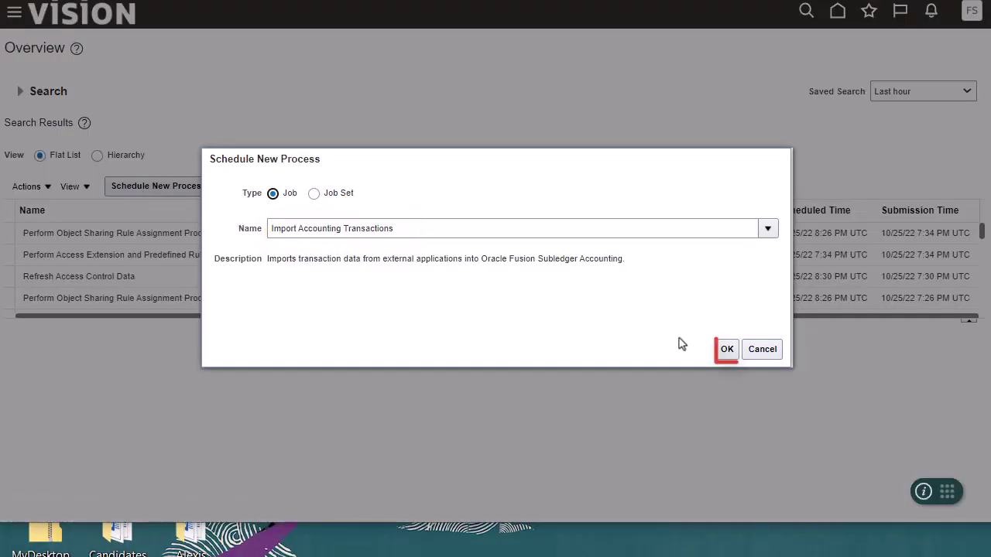
pyautogui.click(727, 349)
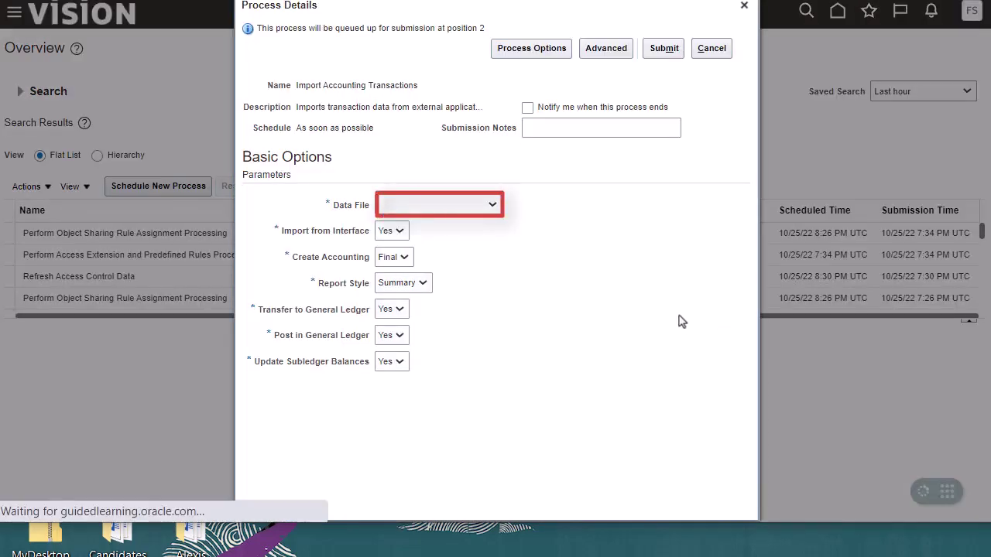
# Set Data File to XlaTransactions202012.zip, keeping Import from Interface at Yes
pyautogui.click(484, 203)
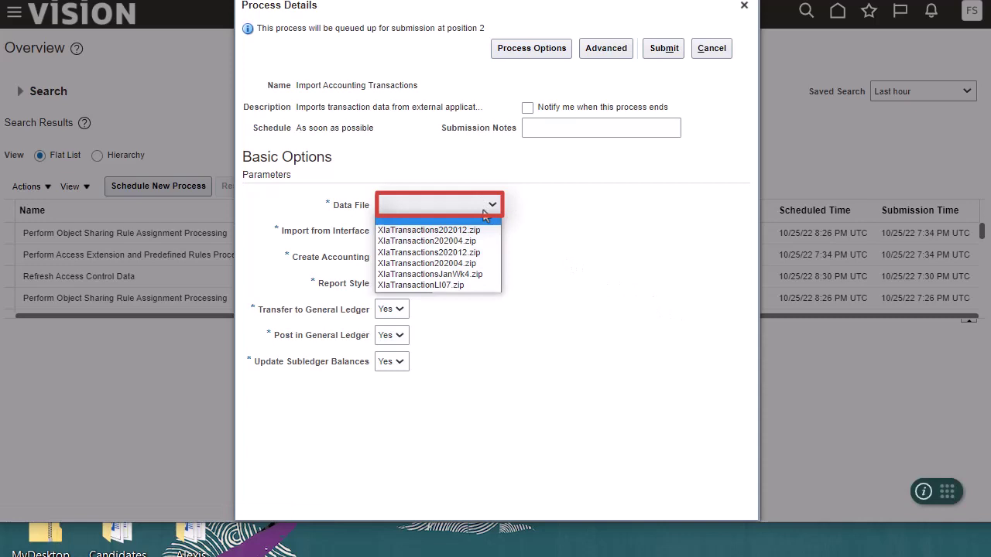
pyautogui.click(489, 233)
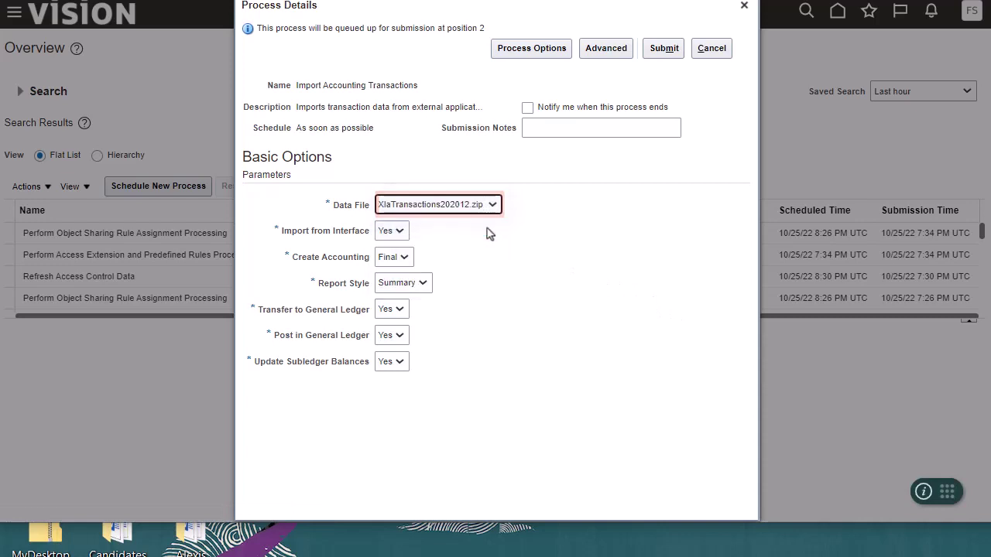
pyautogui.click(399, 233)
pyautogui.click(402, 234)
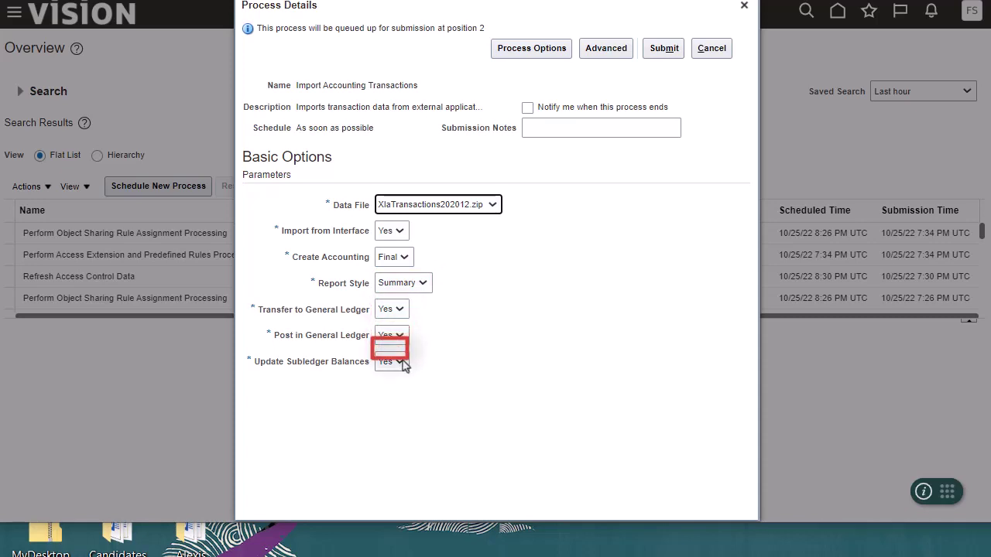
# Submit the job as process 5171471 and refresh until its processes succeed
pyautogui.click(655, 50)
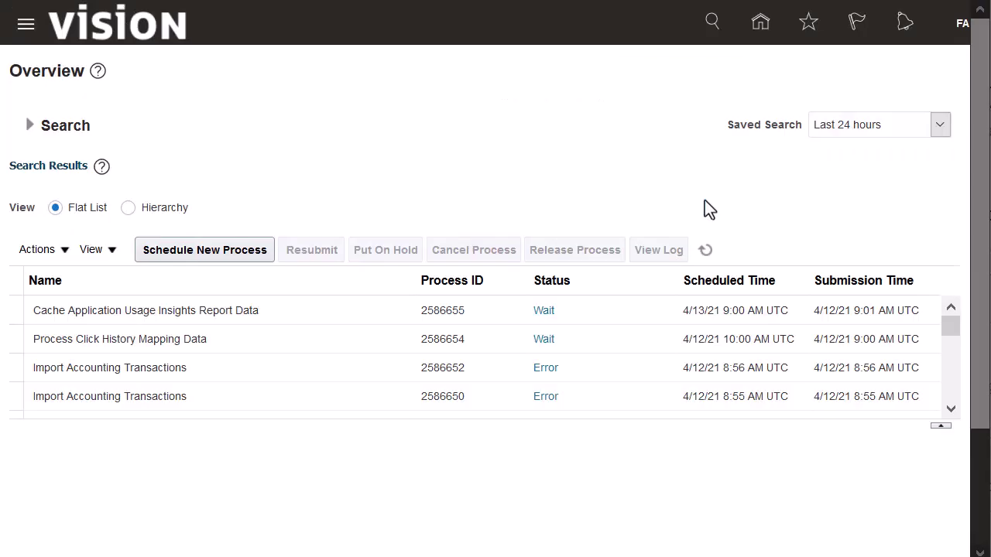
pyautogui.click(706, 250)
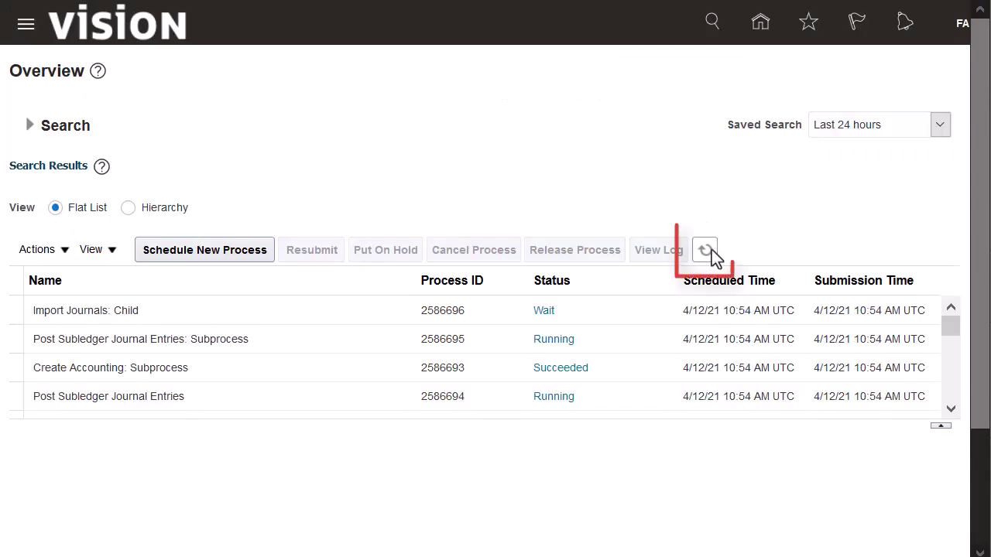
pyautogui.click(712, 249)
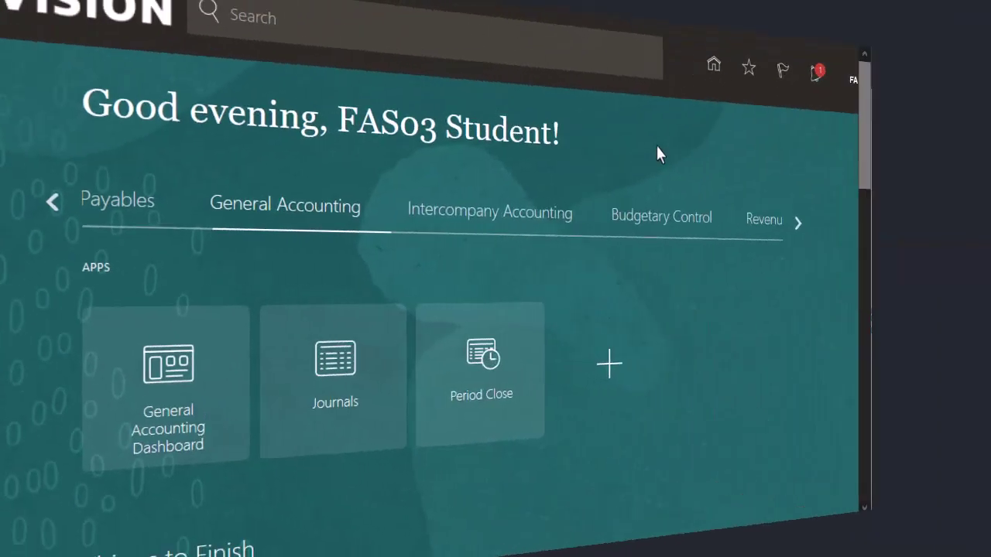
# Open Review Subledger Journal Entries from the Journals work area's task list
pyautogui.click(333, 379)
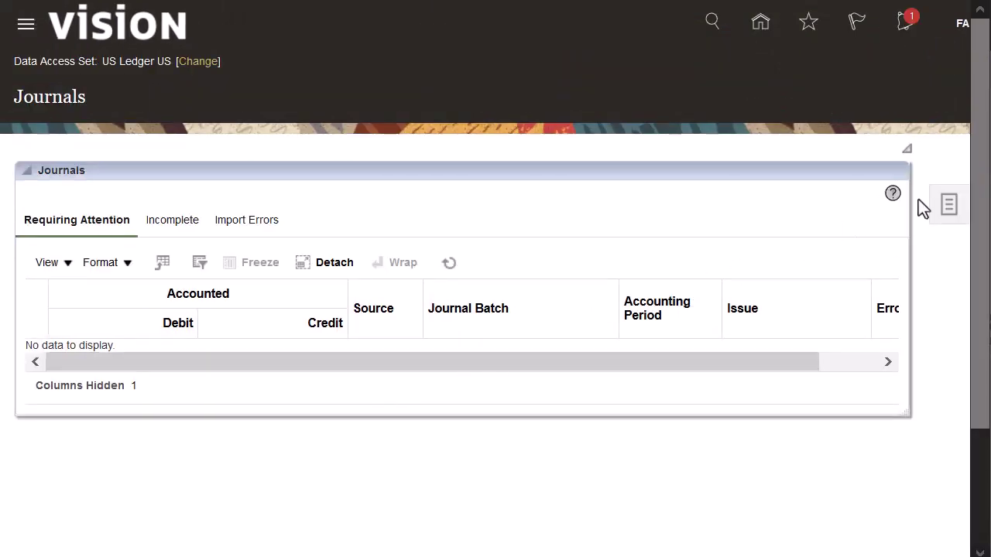
pyautogui.click(946, 204)
pyautogui.moveTo(950, 200); pyautogui.dragTo(955, 331)
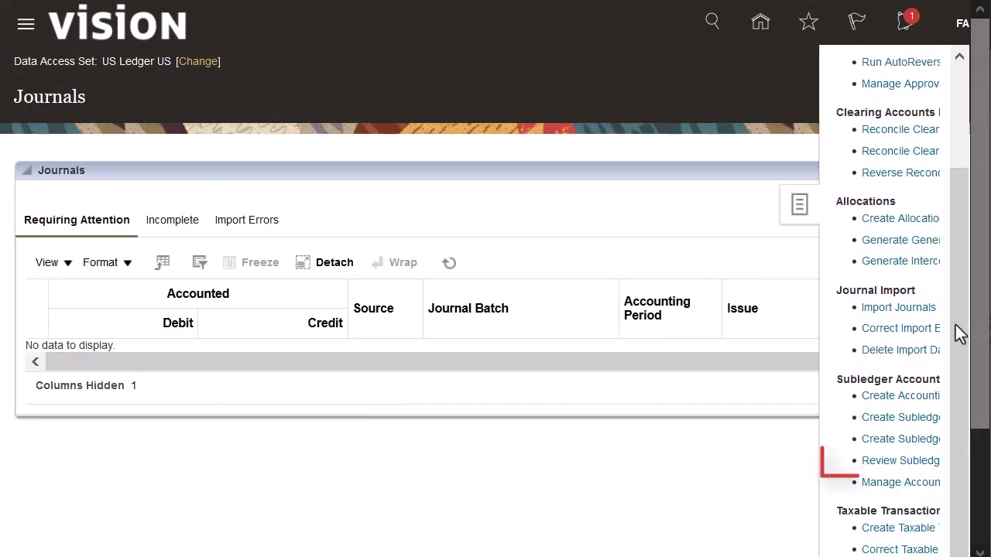
pyautogui.click(892, 462)
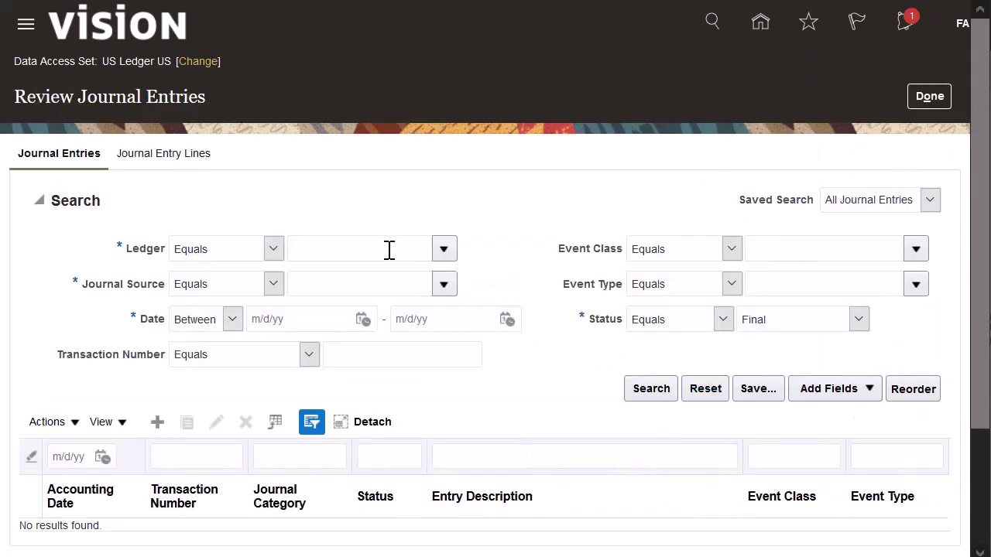
# Enter ledger US Ledger US and journal source Personal Loan Mortgages as search criteria
pyautogui.write('US Ledger US')
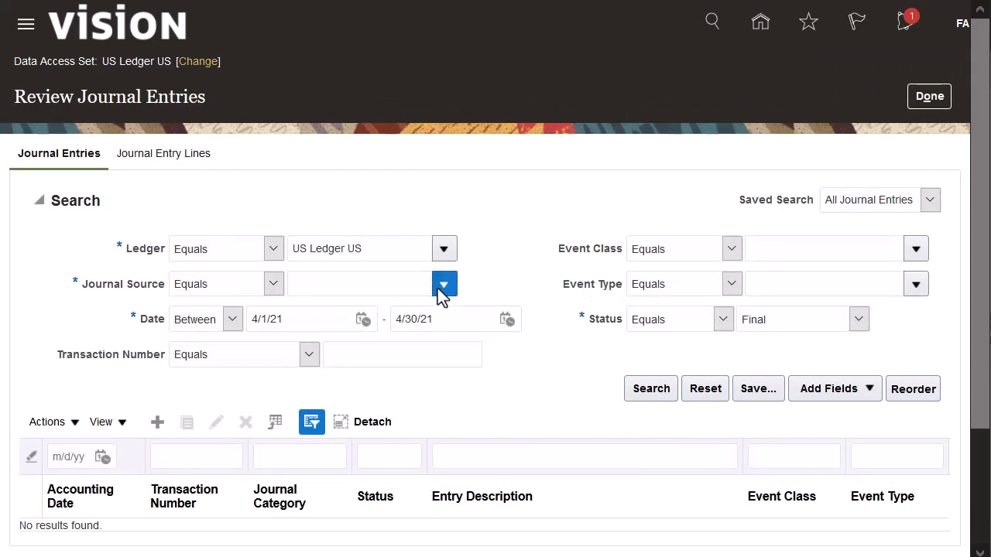
pyautogui.click(444, 284)
pyautogui.moveTo(474, 348); pyautogui.dragTo(476, 473)
pyautogui.click(429, 441)
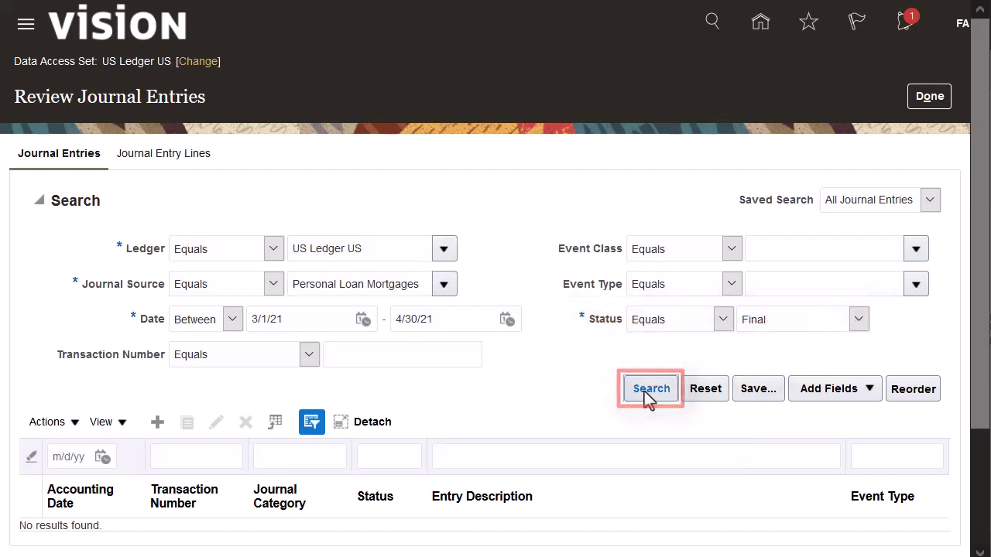
# Search the imported journal entries, open FR-002 (150,000.00 USD), and view its Personal Loan Mortgages transaction
pyautogui.click(650, 389)
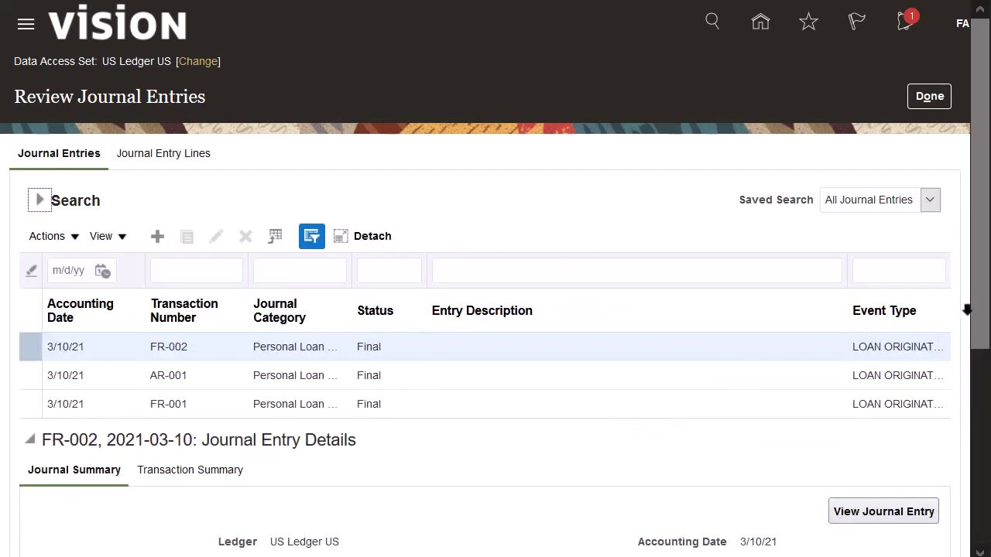
pyautogui.scroll(-2, 981, 332)
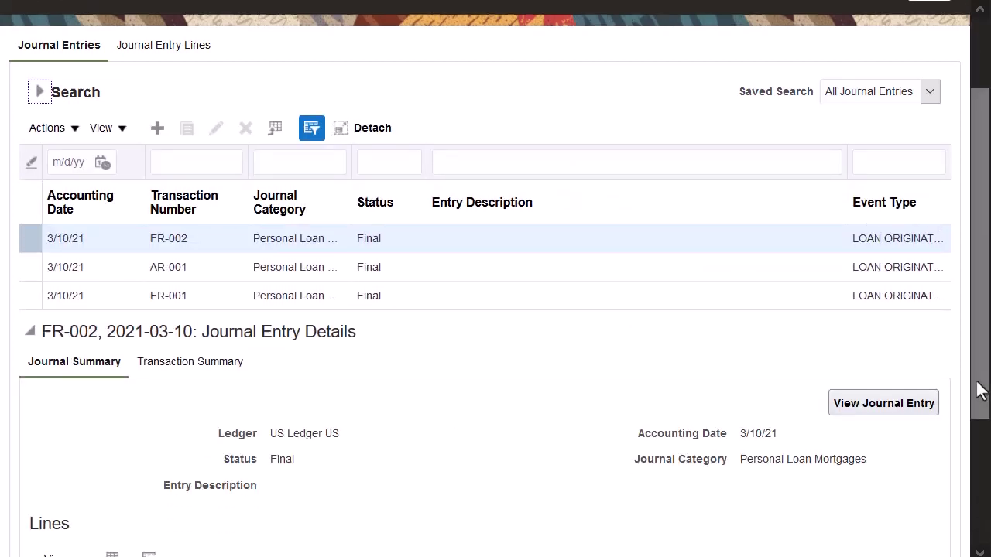
pyautogui.click(916, 403)
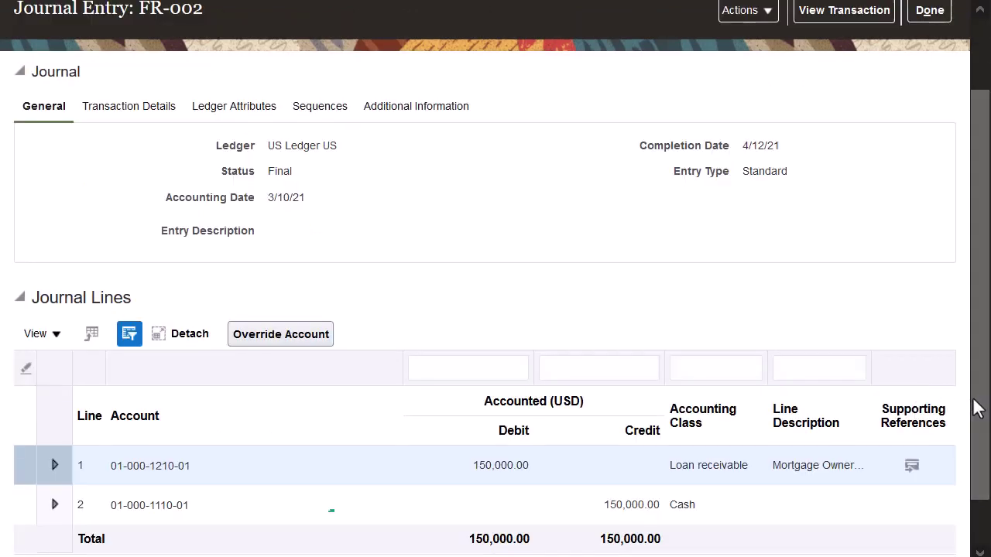
pyautogui.moveTo(976, 410); pyautogui.dragTo(985, 352)
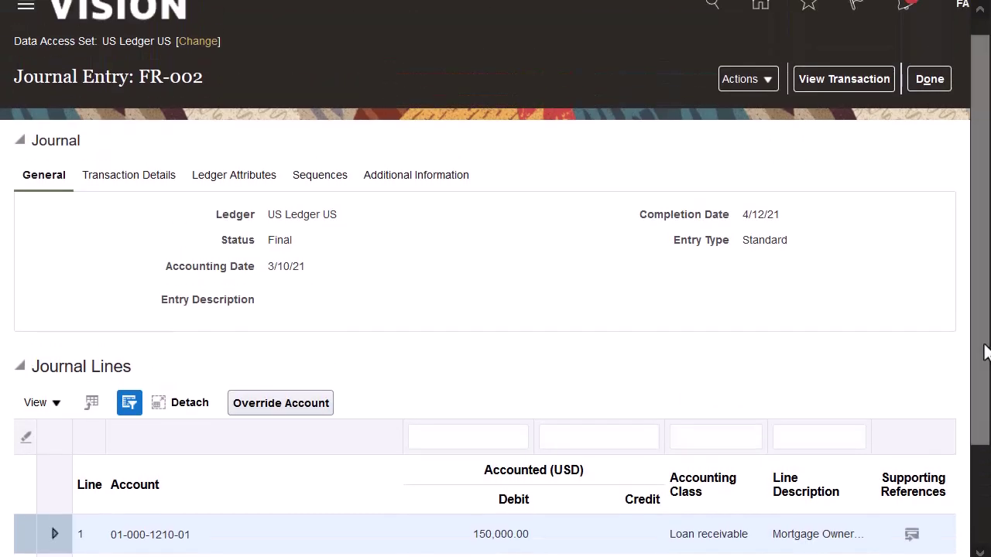
pyautogui.click(860, 88)
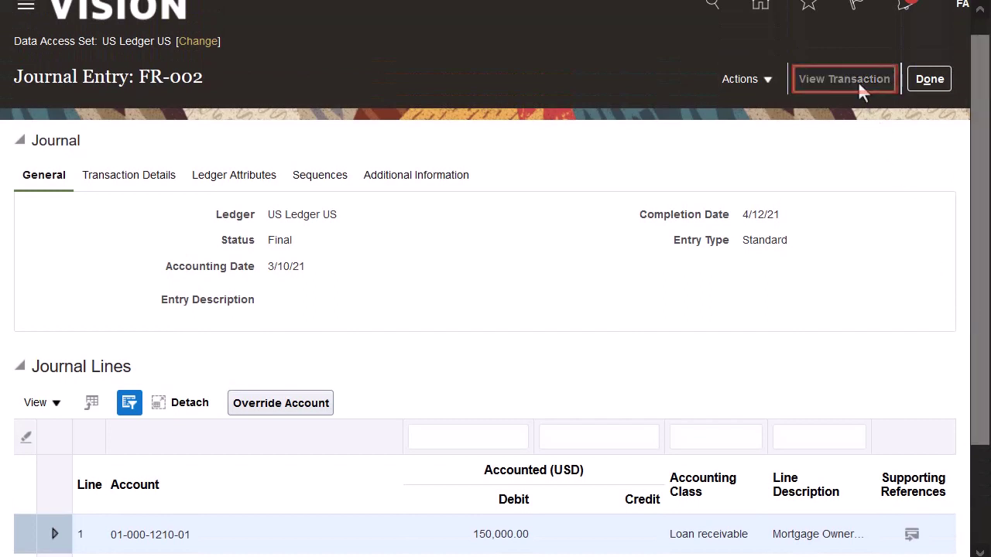